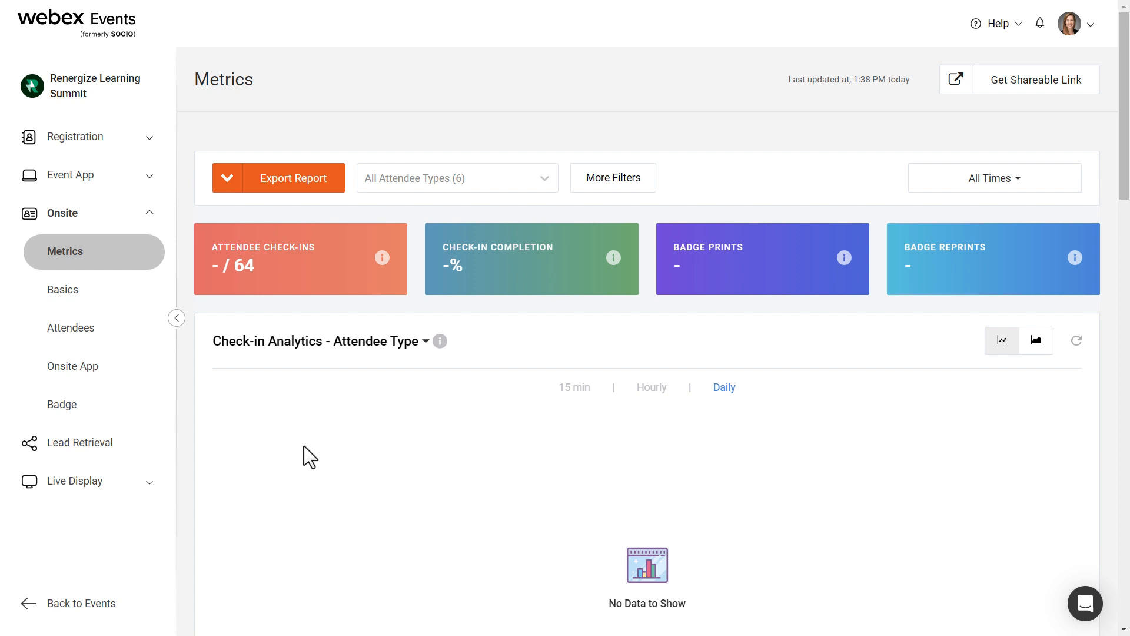
Add a diamond shape to the General Admission badge and place it, scaled down, in the badge's lower-right corner.
left_click(68, 419)
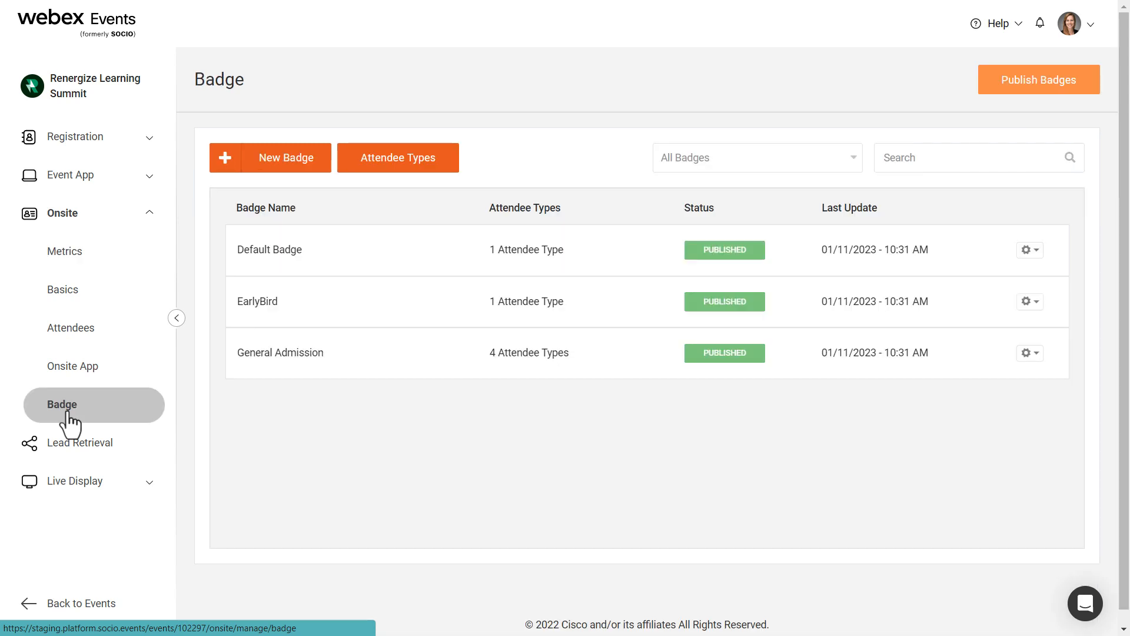
left_click(293, 369)
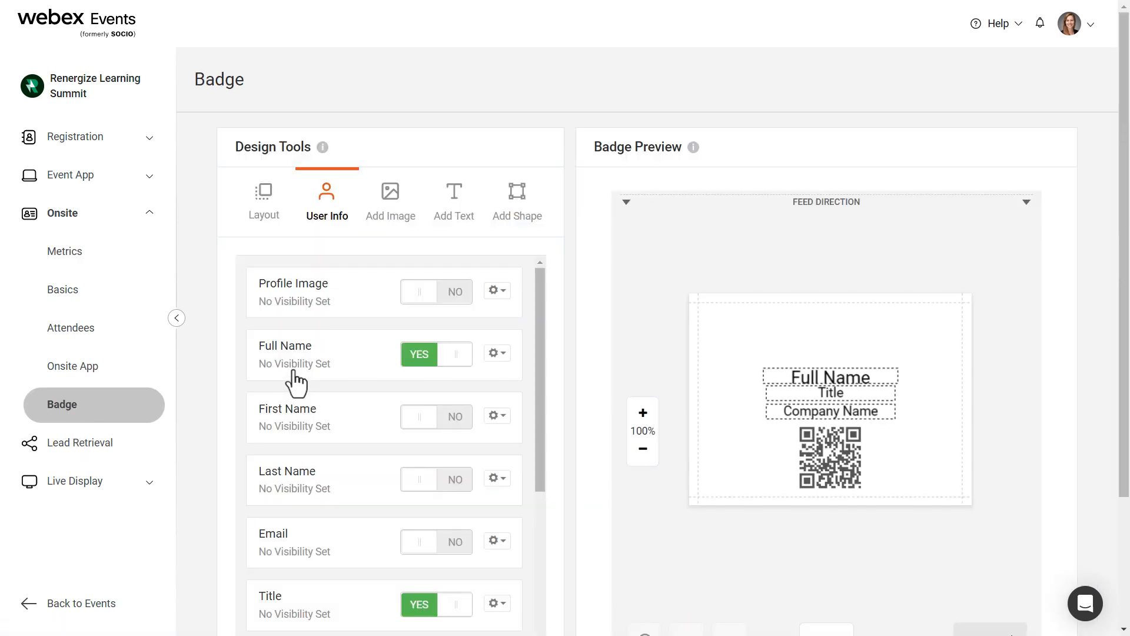
left_click(524, 221)
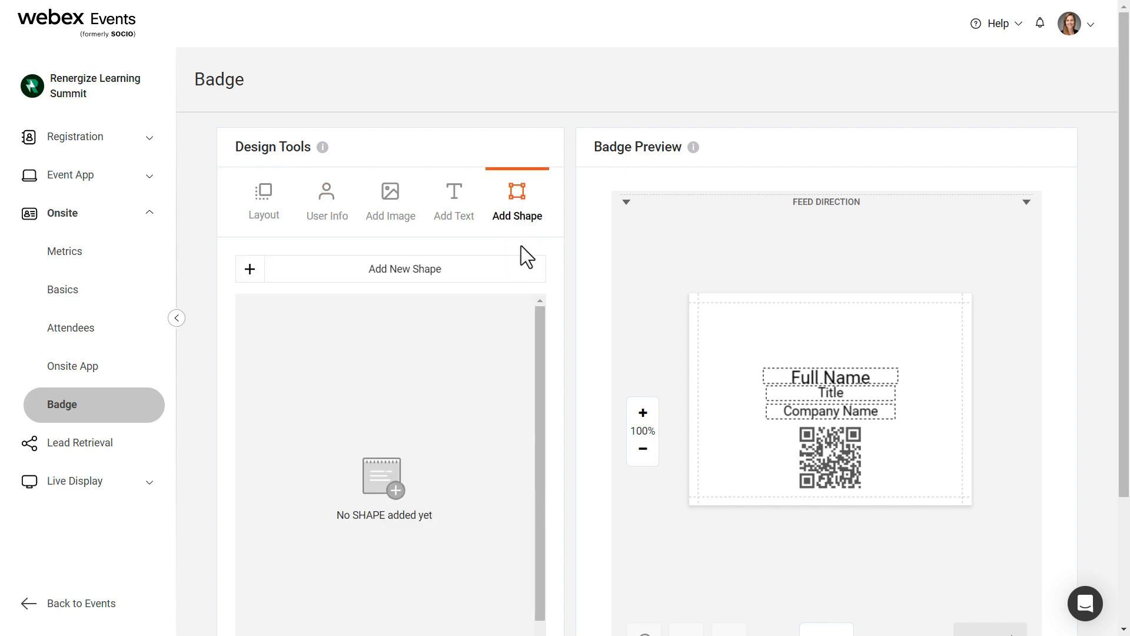
left_click(518, 277)
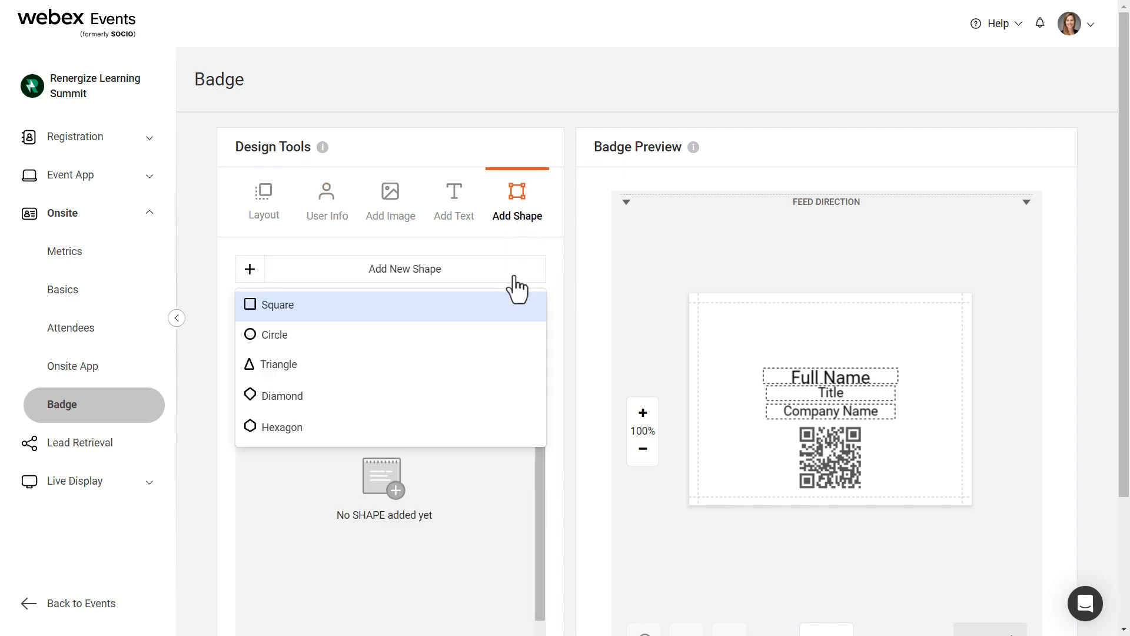
left_click(323, 395)
left_click_drag(827, 396, 888, 389)
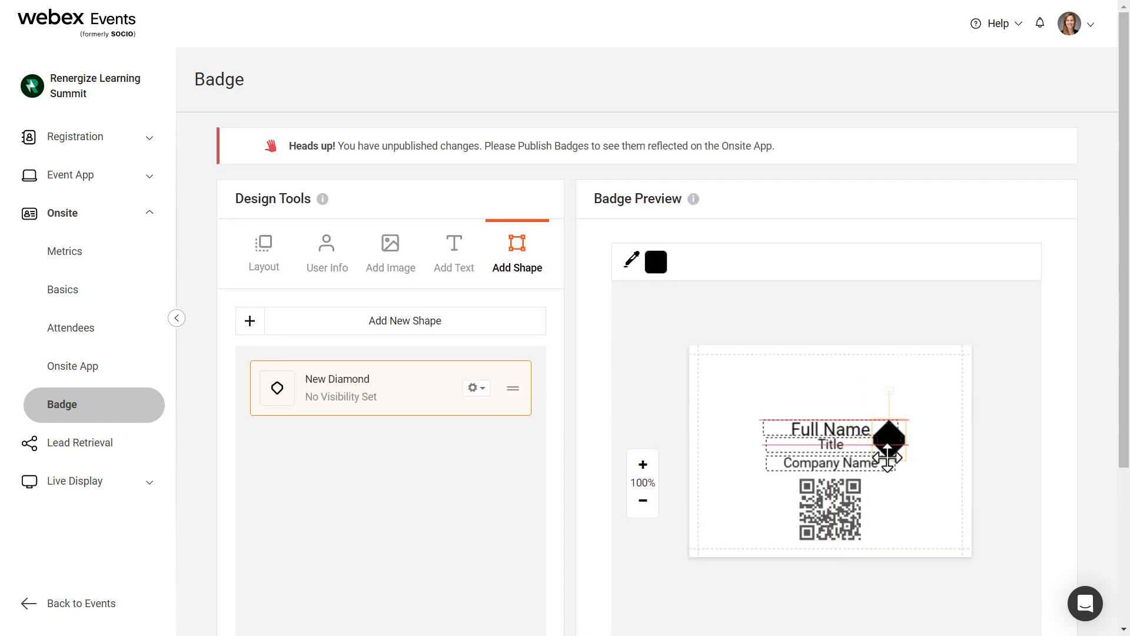
left_click_drag(888, 456, 940, 524)
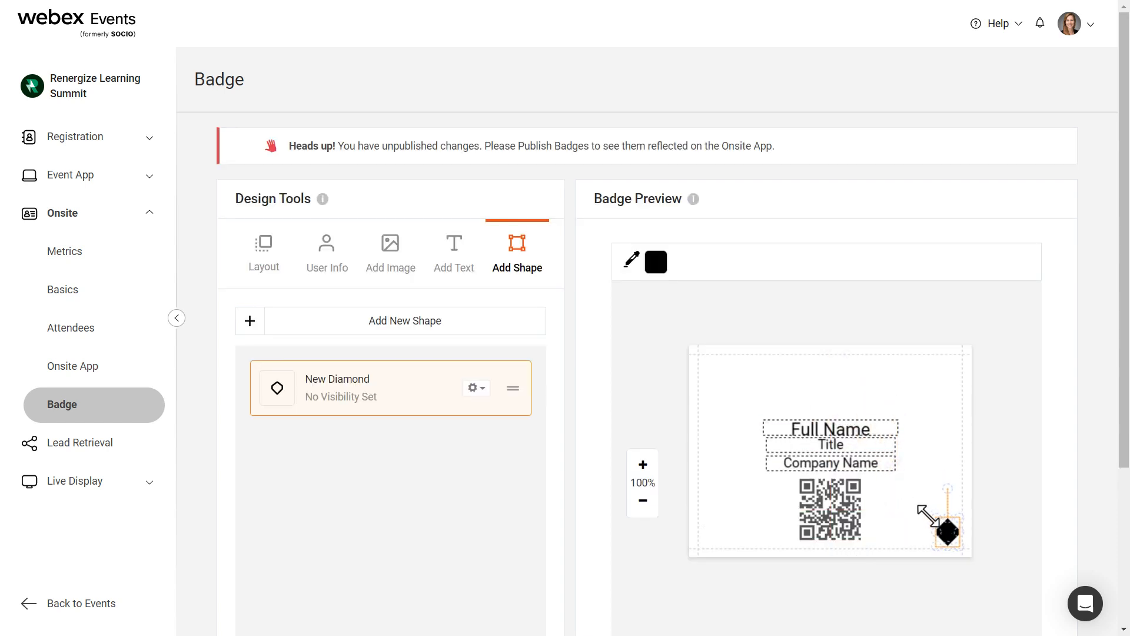
left_click(906, 506)
Rename the diamond shape on the badge as VIP.
left_click(381, 392)
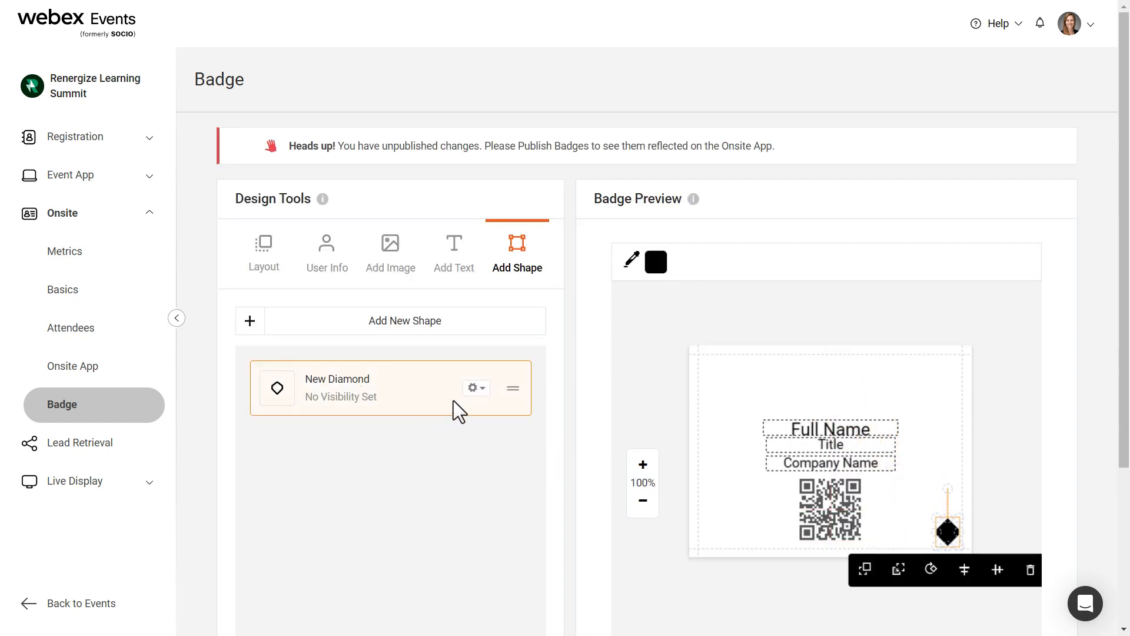
left_click(475, 388)
left_click(412, 412)
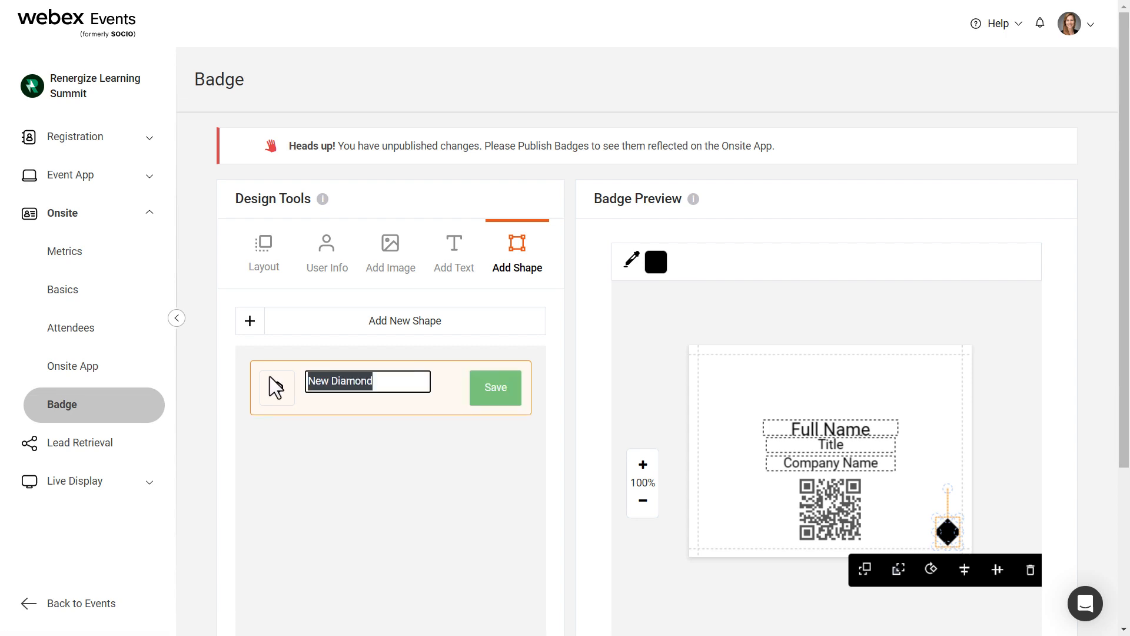
type("VIP")
left_click(482, 397)
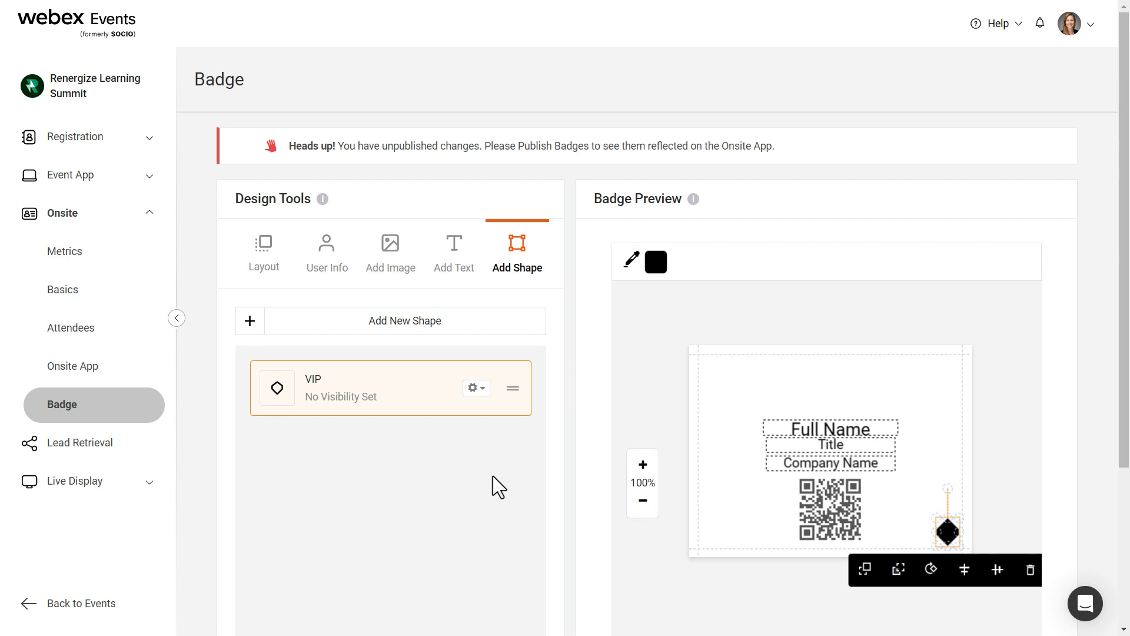
Restrict the VIP diamond's visibility to the VIP attendee type and save the change.
left_click(474, 388)
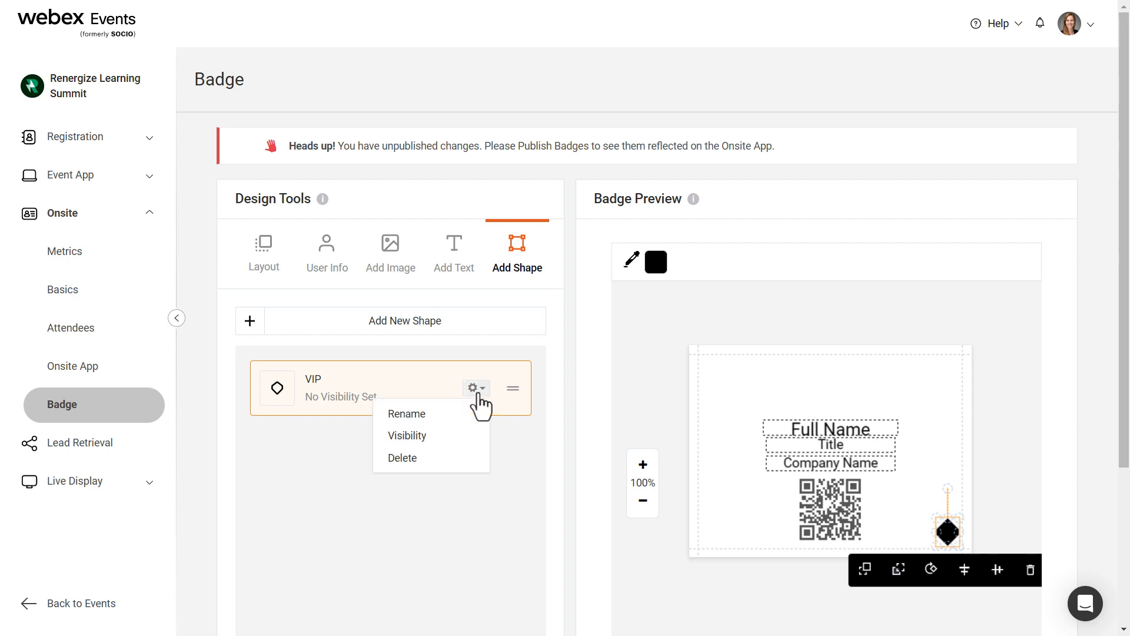
left_click(417, 438)
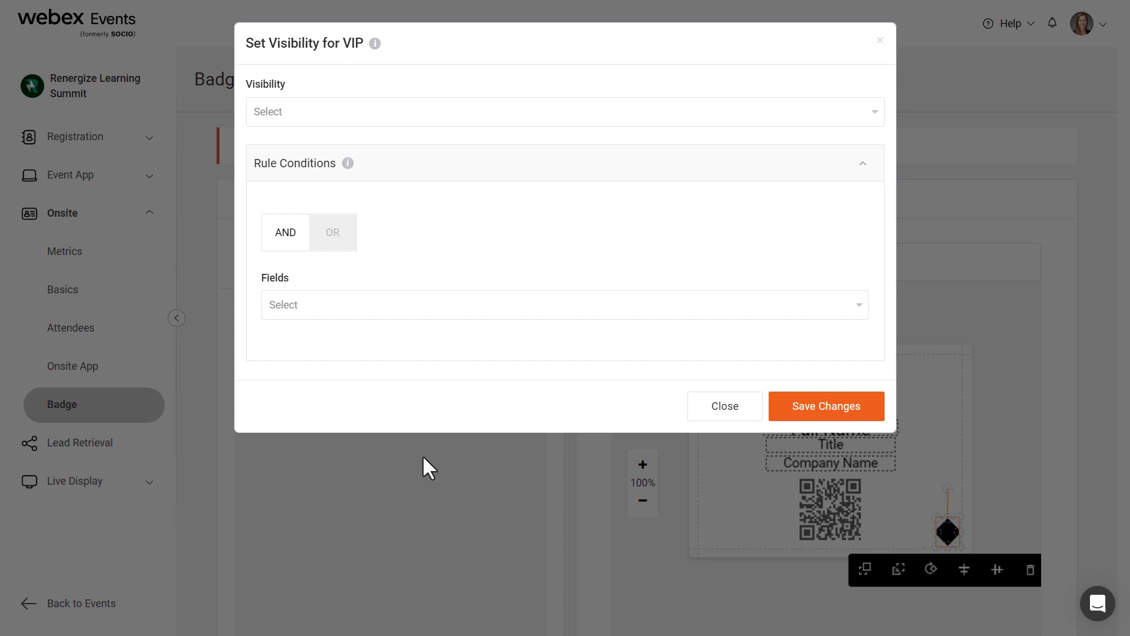
left_click(684, 114)
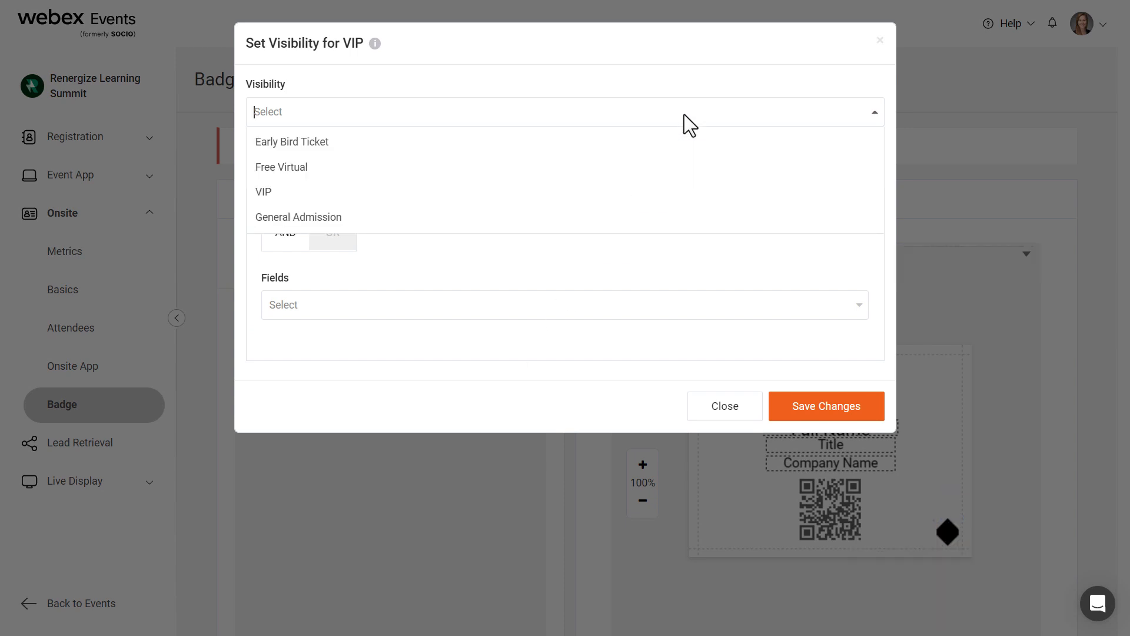
left_click(646, 208)
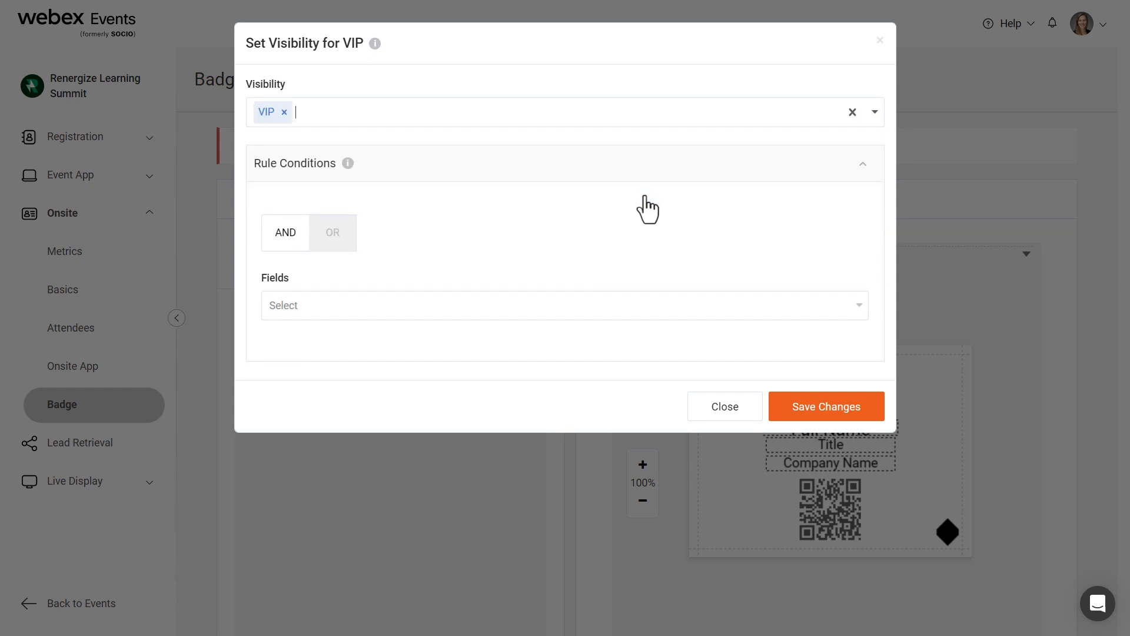
left_click(837, 415)
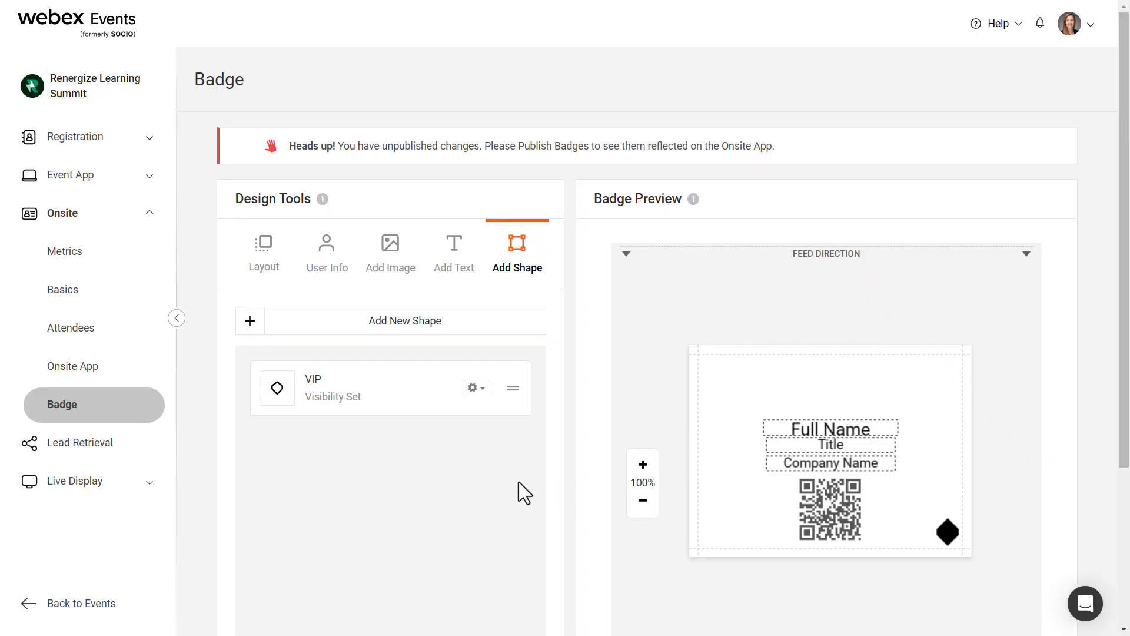
Publish the event's badges and acknowledge the reminder to refresh the check-in devices.
left_click(119, 411)
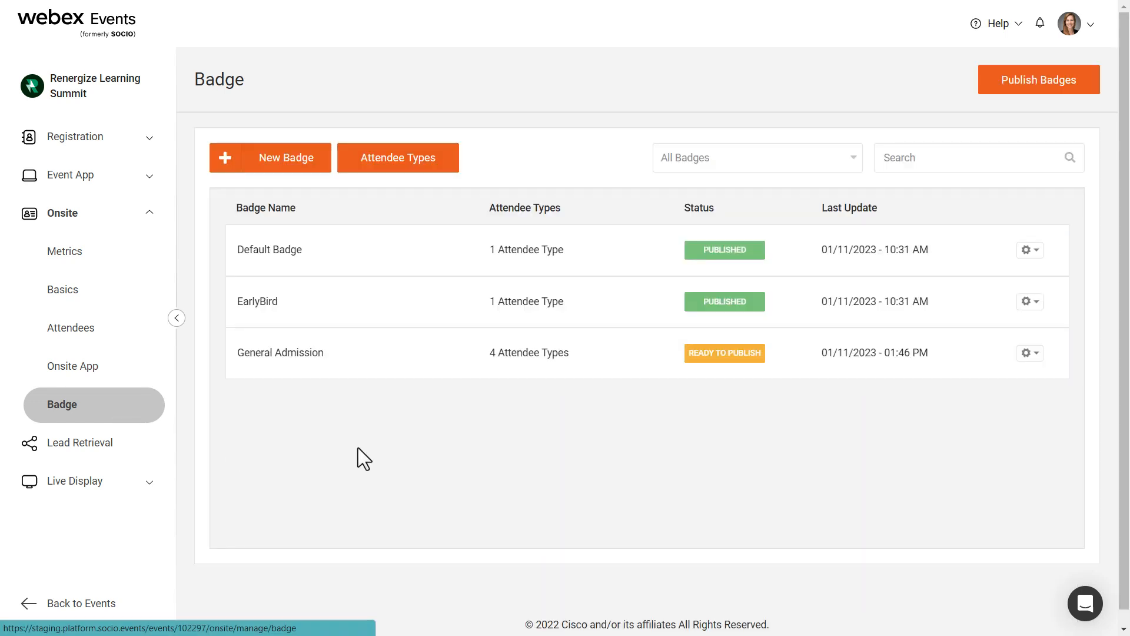
left_click(1009, 90)
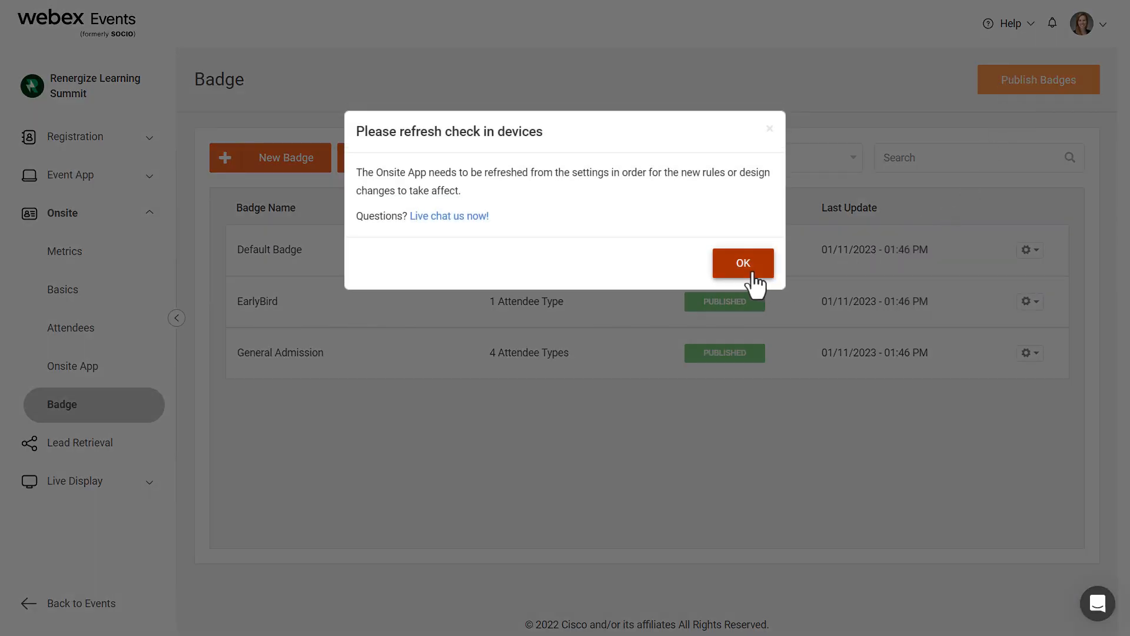
left_click(744, 265)
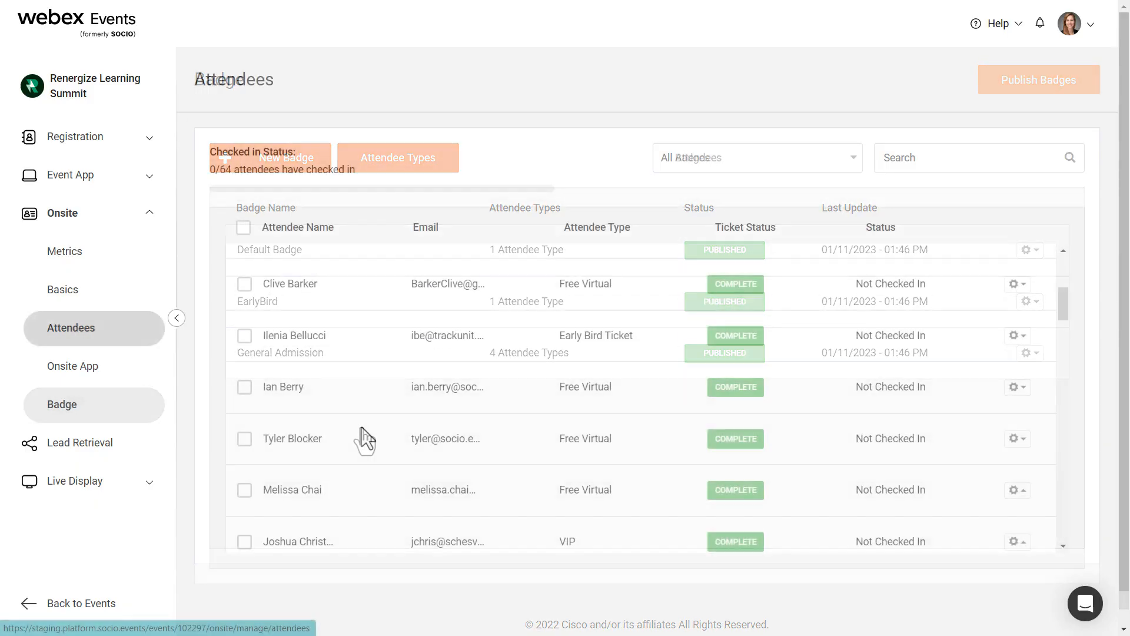
Start a Single Select checkout question in Registration with the description "Is this your first time attending our conference?".
left_click(368, 469)
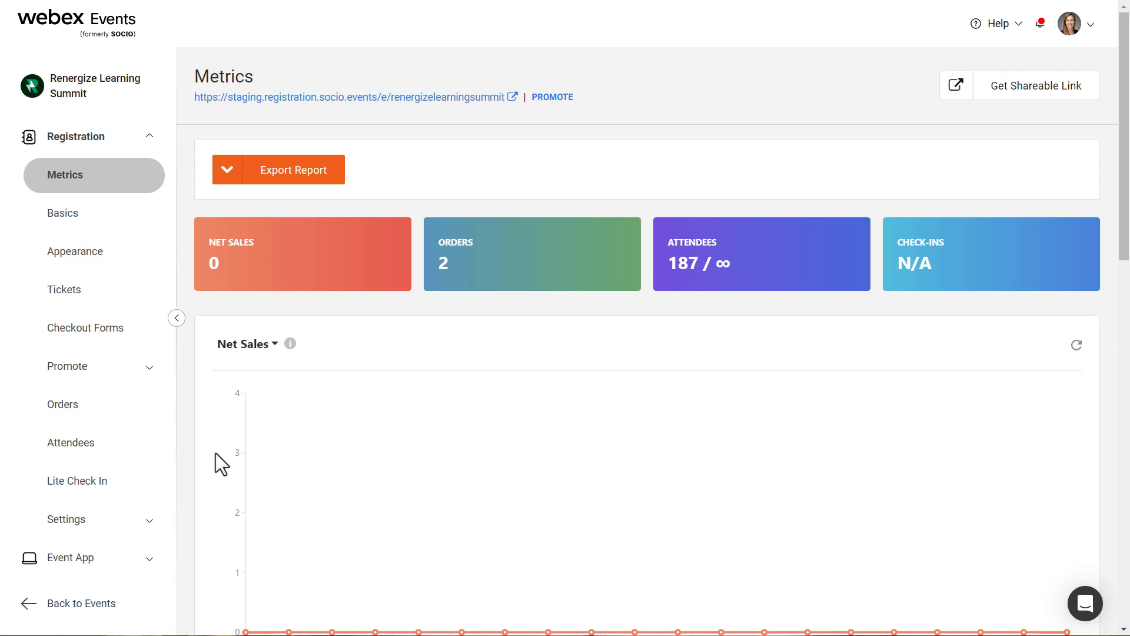
left_click(92, 340)
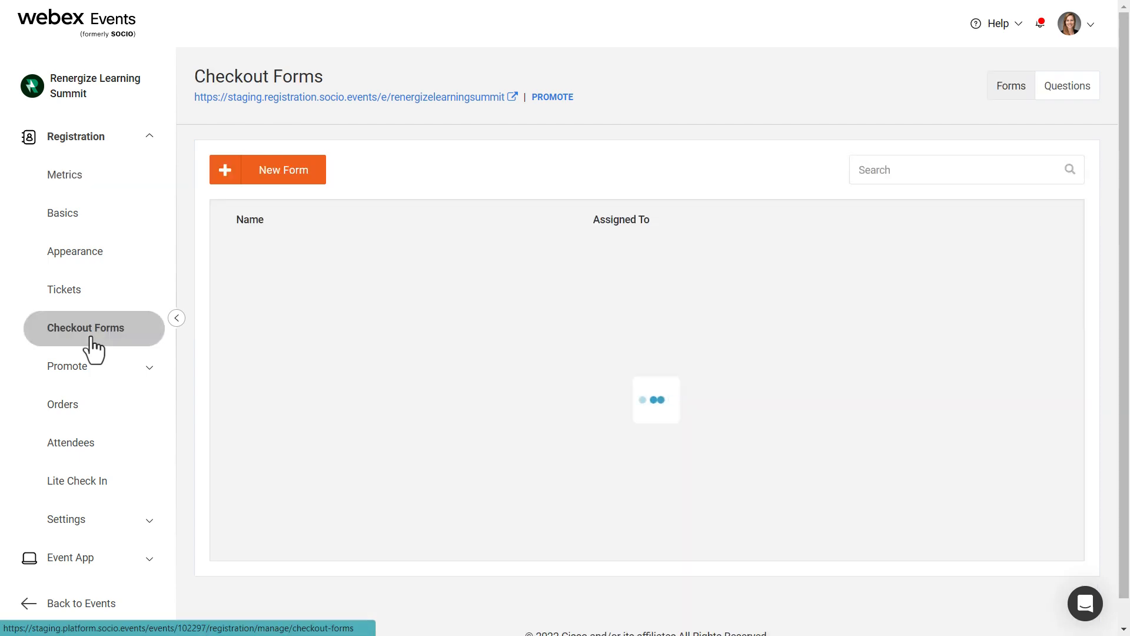
left_click(1057, 89)
left_click(308, 175)
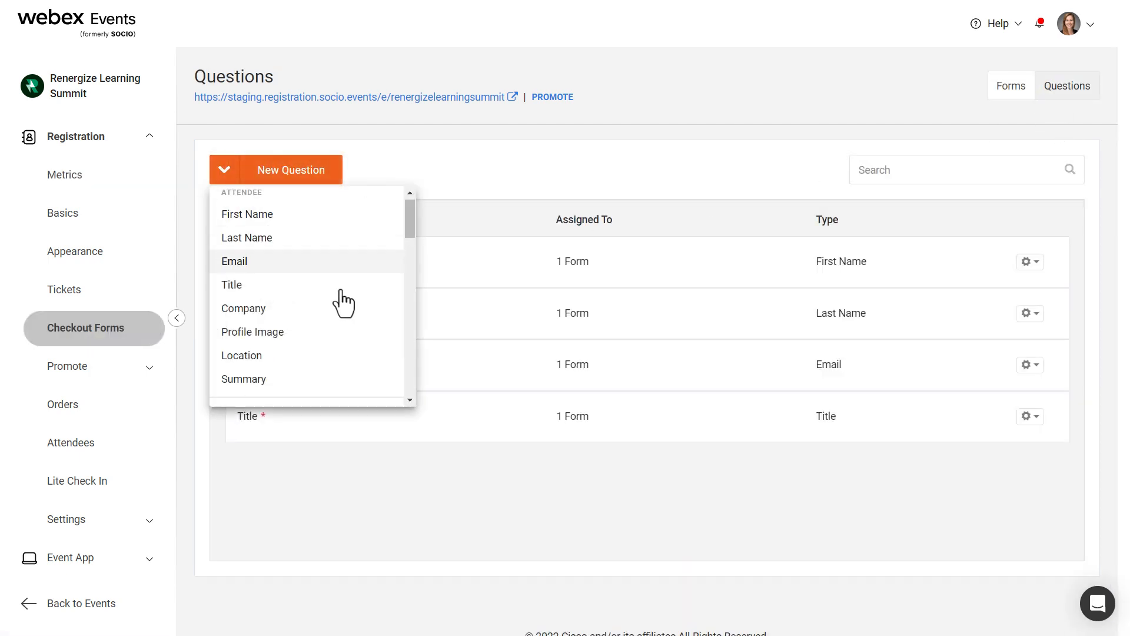
scroll(344, 303, "down", 5)
left_click(346, 318)
left_click(374, 290)
type("Is this your first time attending our conf")
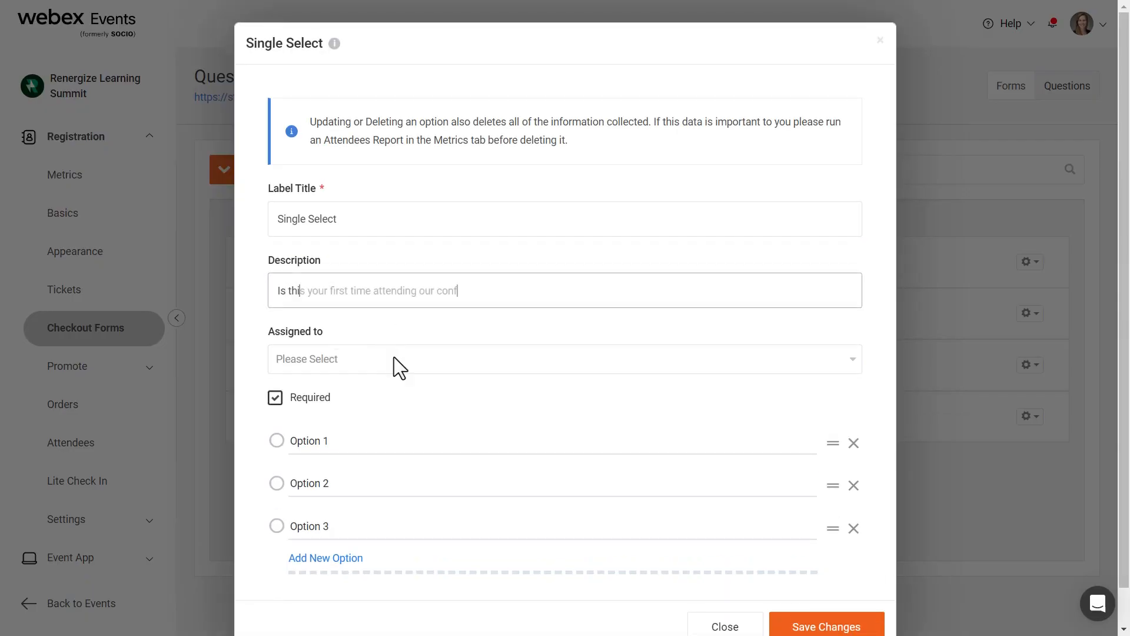
type("erence?")
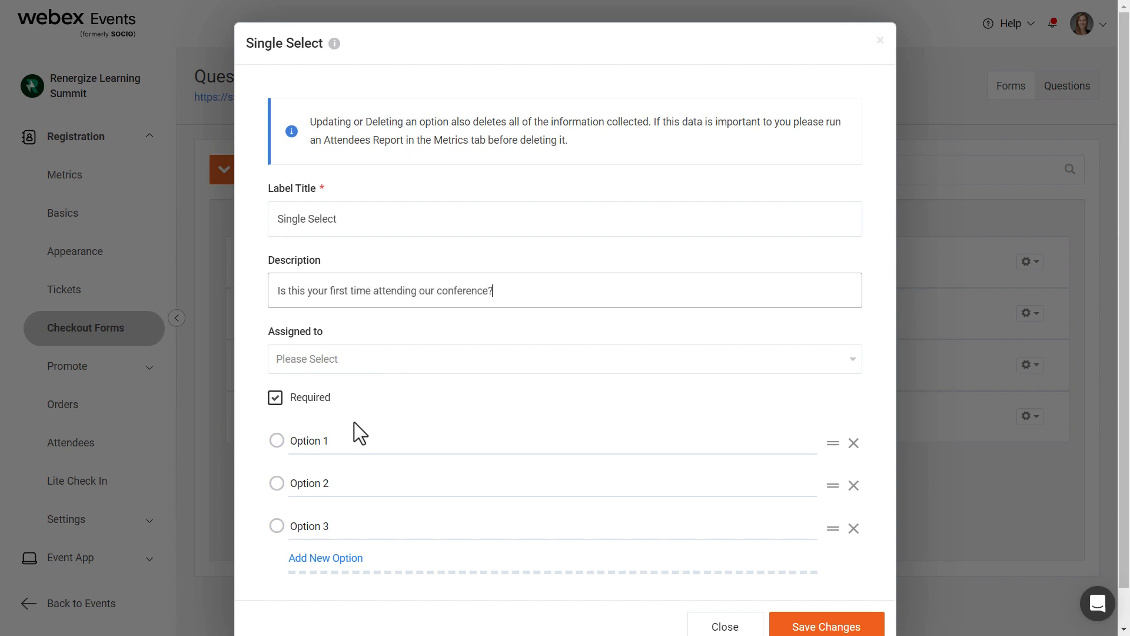
Change the question's first answer option to Yes and its second to No.
left_click(343, 441)
key("BackSpace")
key("BackSpace")
key("BackSpace")
key("BackSpace")
key("BackSpace")
key("BackSpace")
key("BackSpace")
key("BackSpace")
type("Yes")
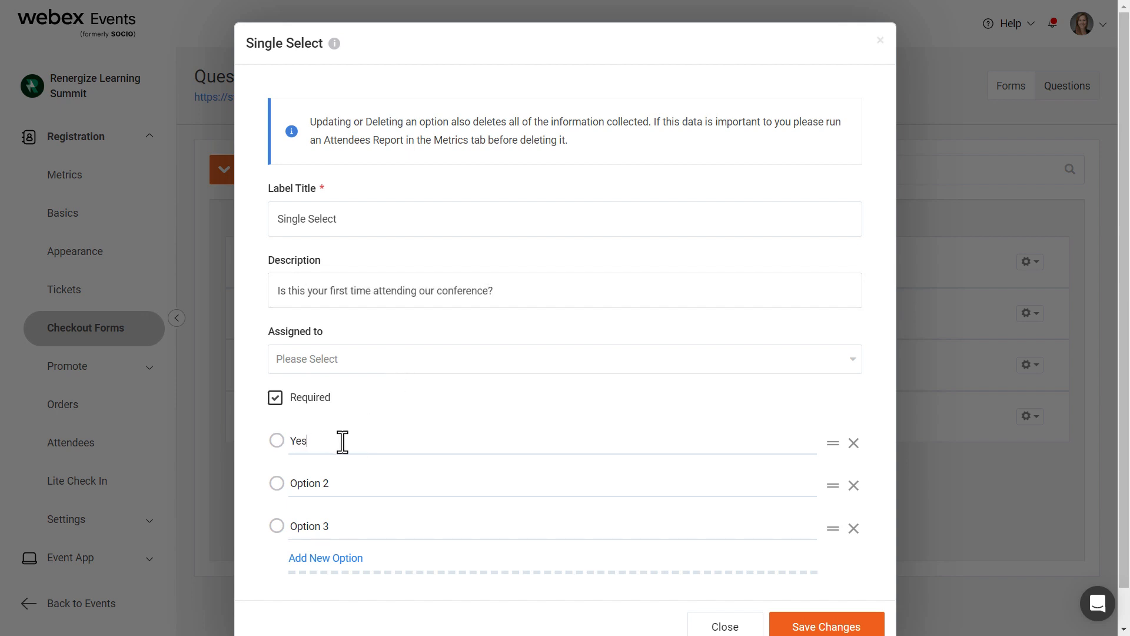
left_click(347, 483)
key("BackSpace")
key("BackSpace")
key("BackSpace")
key("BackSpace")
key("BackSpace")
key("BackSpace")
key("BackSpace")
key("BackSpace")
type("No")
scroll(903, 432, "down", 2)
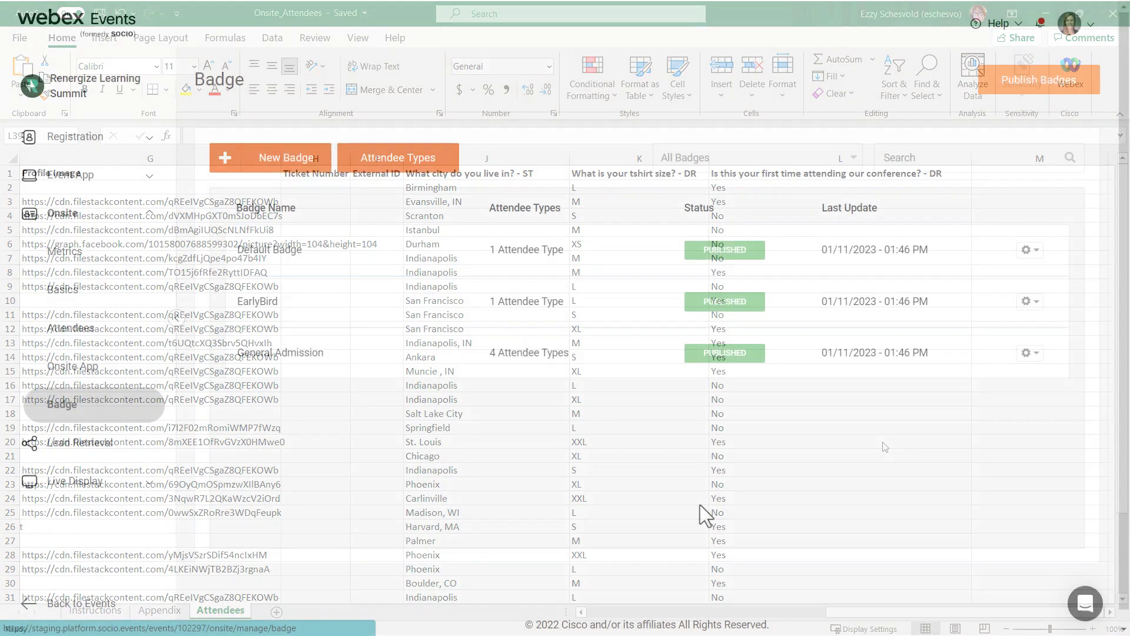
Add a triangle shape to the General Admission badge and place it, scaled down, in the badge's lower-left corner.
left_click(434, 370)
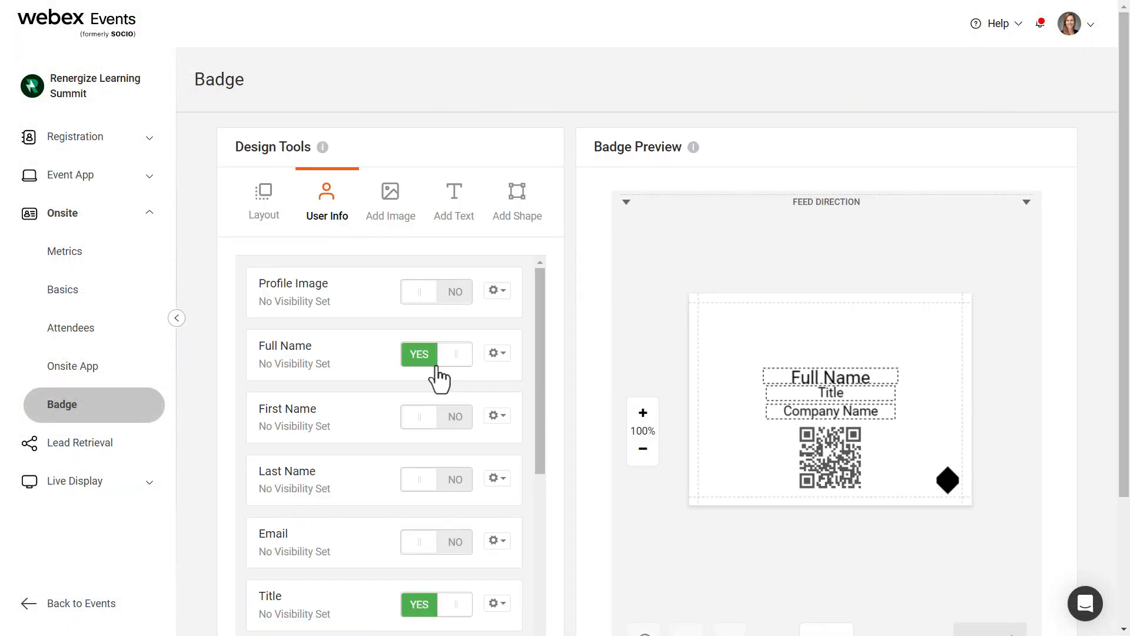
left_click(518, 212)
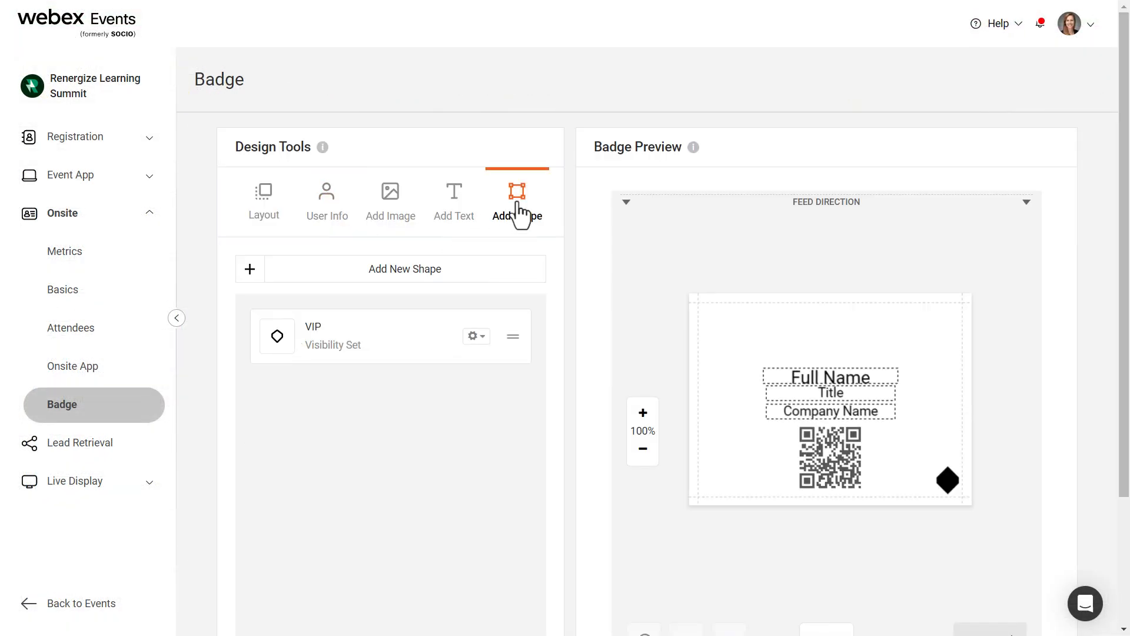
left_click(514, 273)
left_click(487, 364)
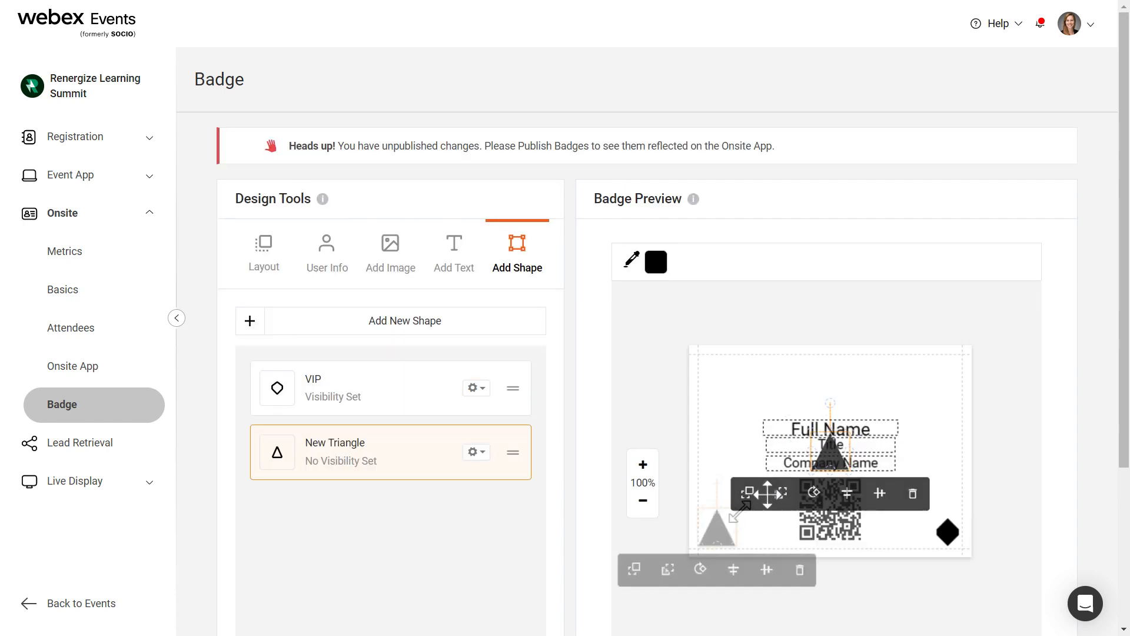
left_click_drag(736, 511, 721, 524)
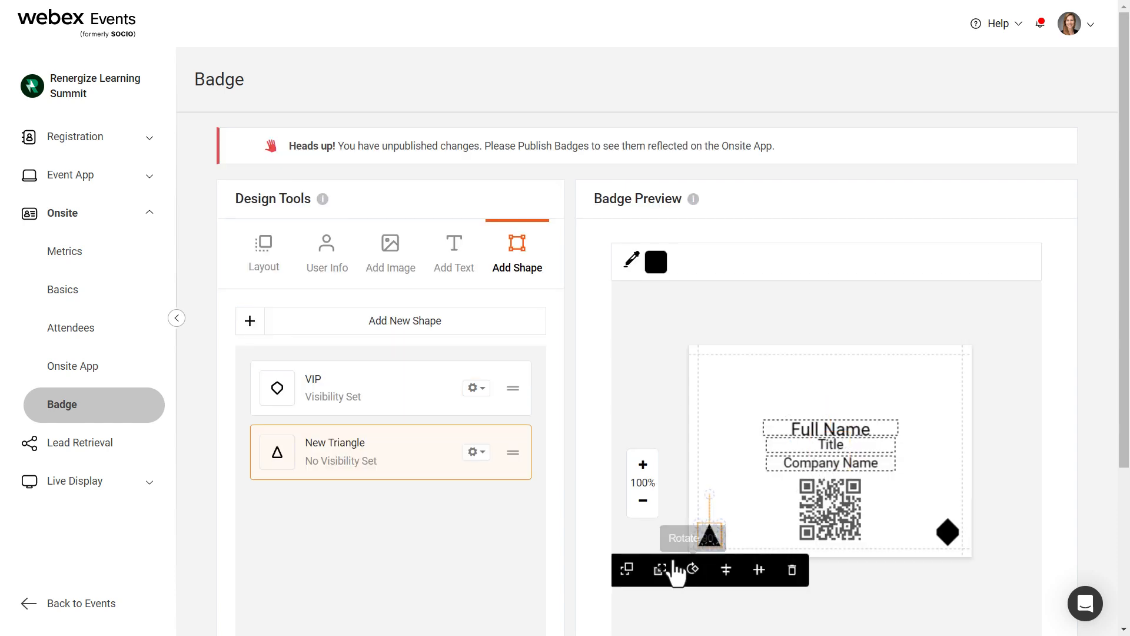
left_click(506, 536)
Add a visibility rule to the triangle with the condition that the Single Select question equals Yes.
left_click(484, 458)
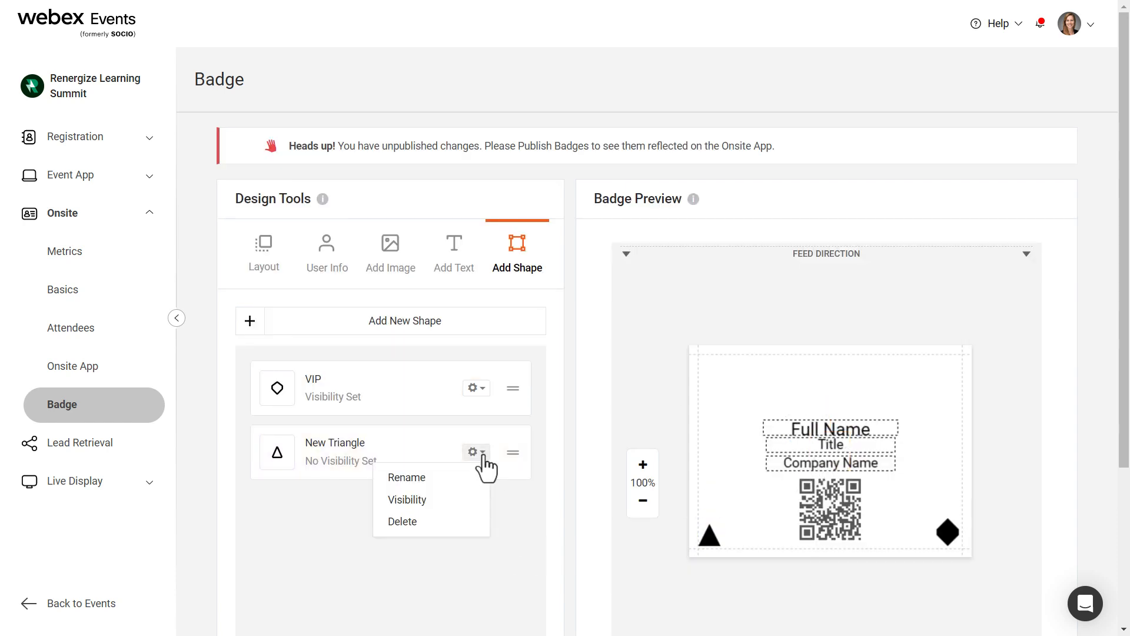
left_click(470, 499)
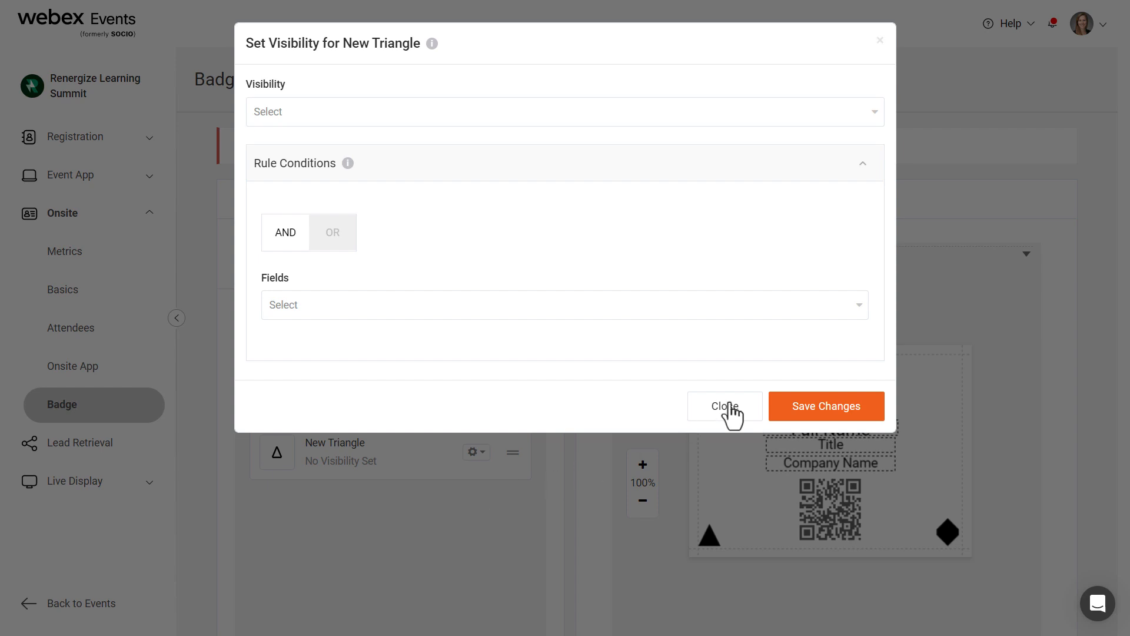
left_click(840, 309)
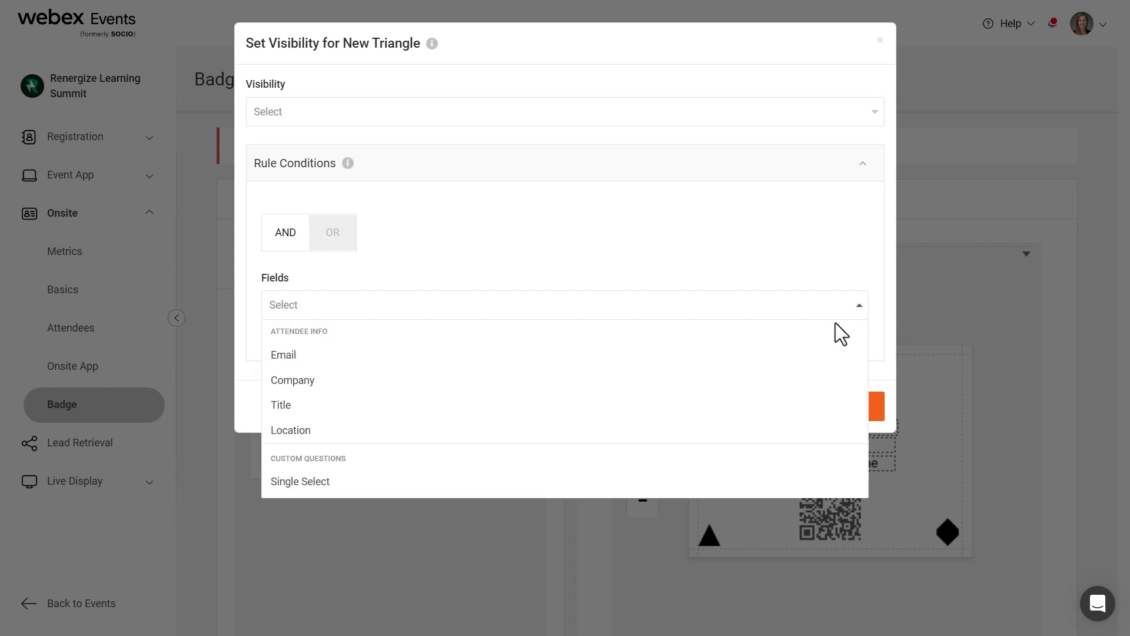
left_click(772, 488)
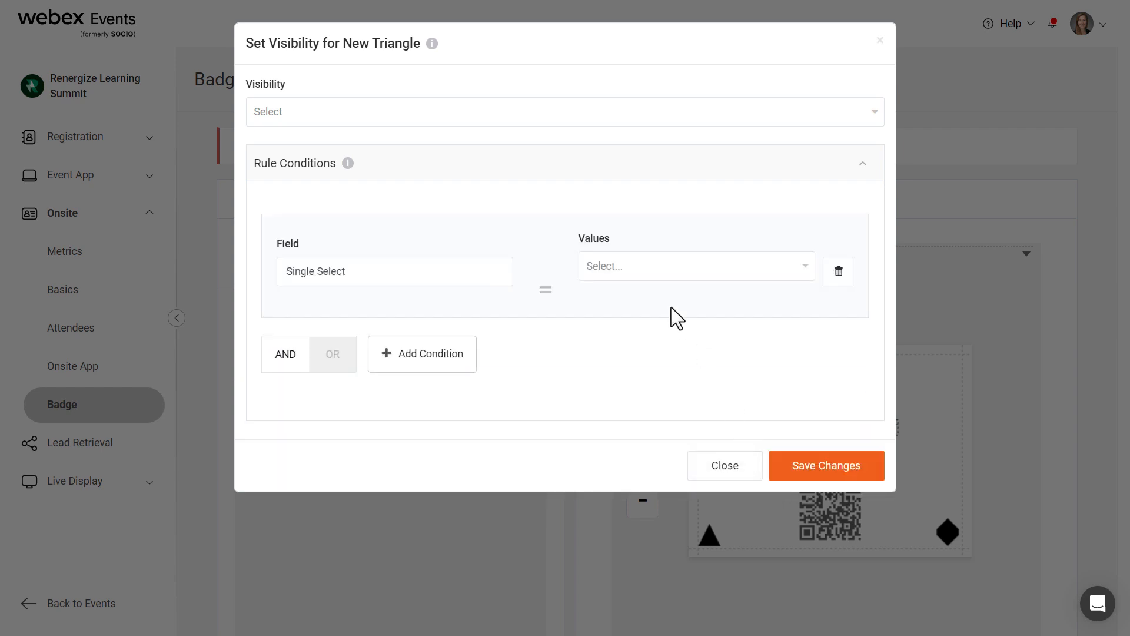
left_click(631, 269)
left_click(630, 301)
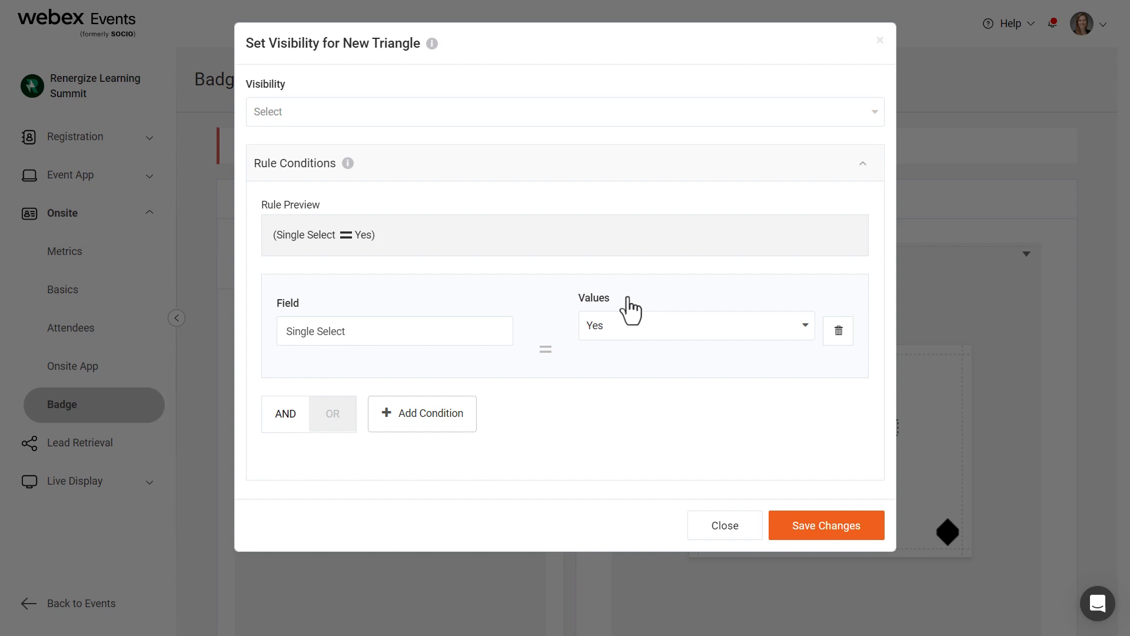
Add an OR condition to the triangle's visibility rule that Title contains Apprentice, and save the rule.
left_click(332, 432)
left_click(413, 415)
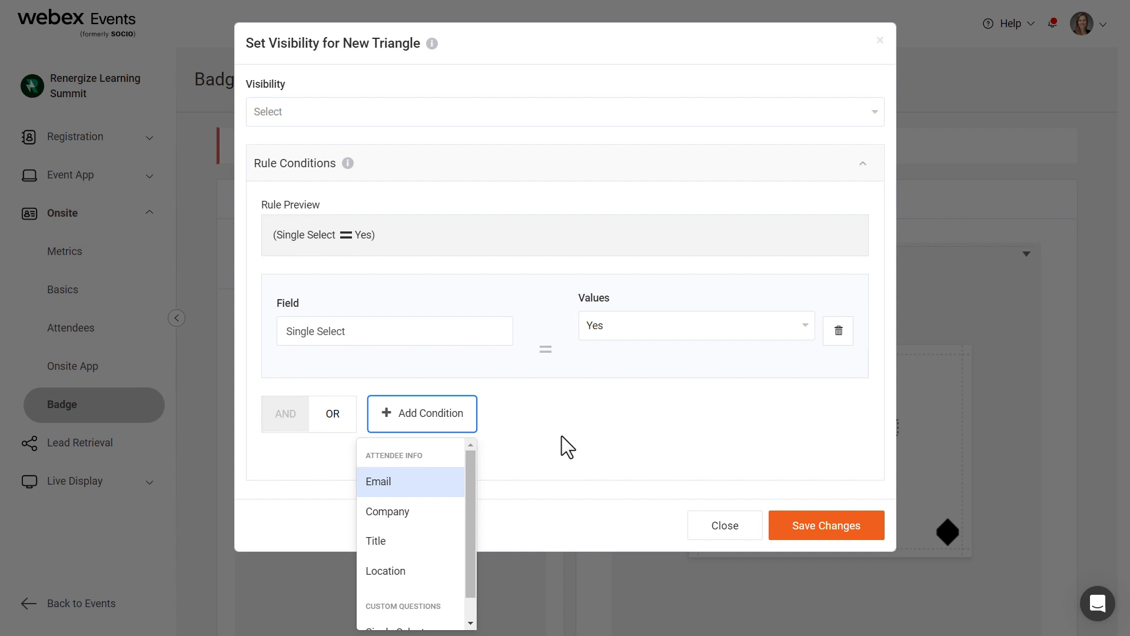
left_click(433, 538)
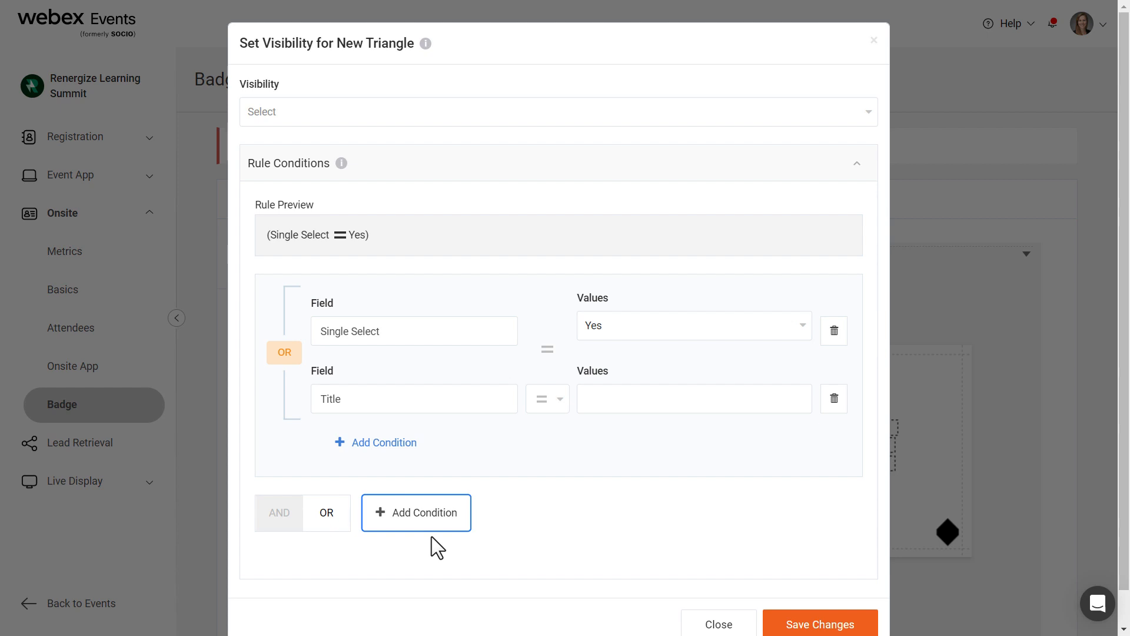
left_click(561, 405)
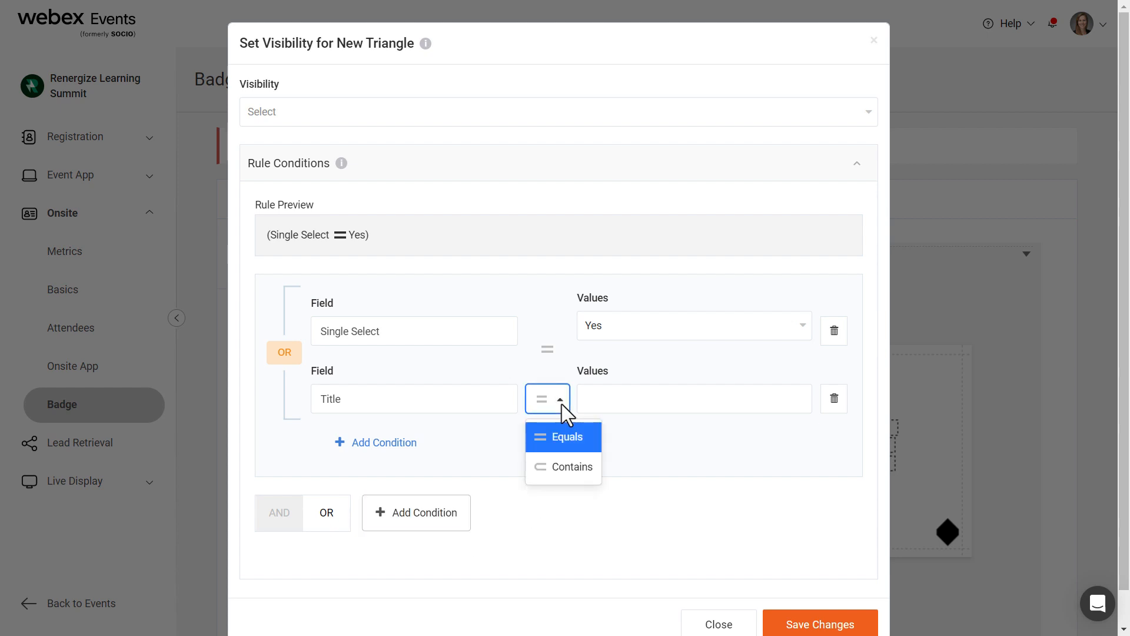
left_click(575, 468)
left_click(629, 402)
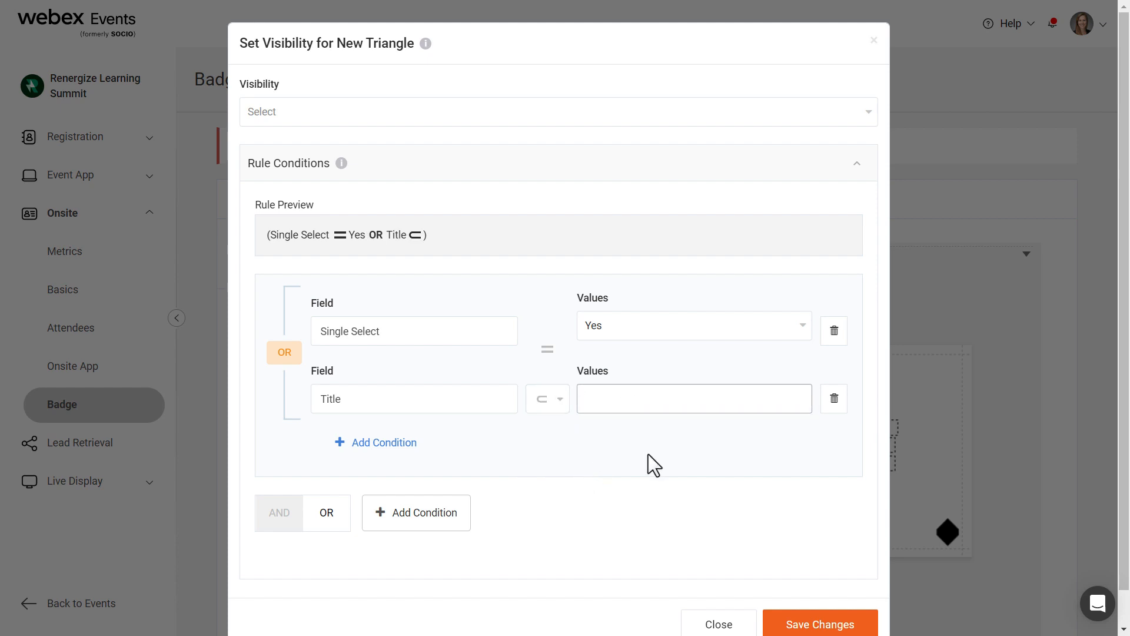
type("Apprentice")
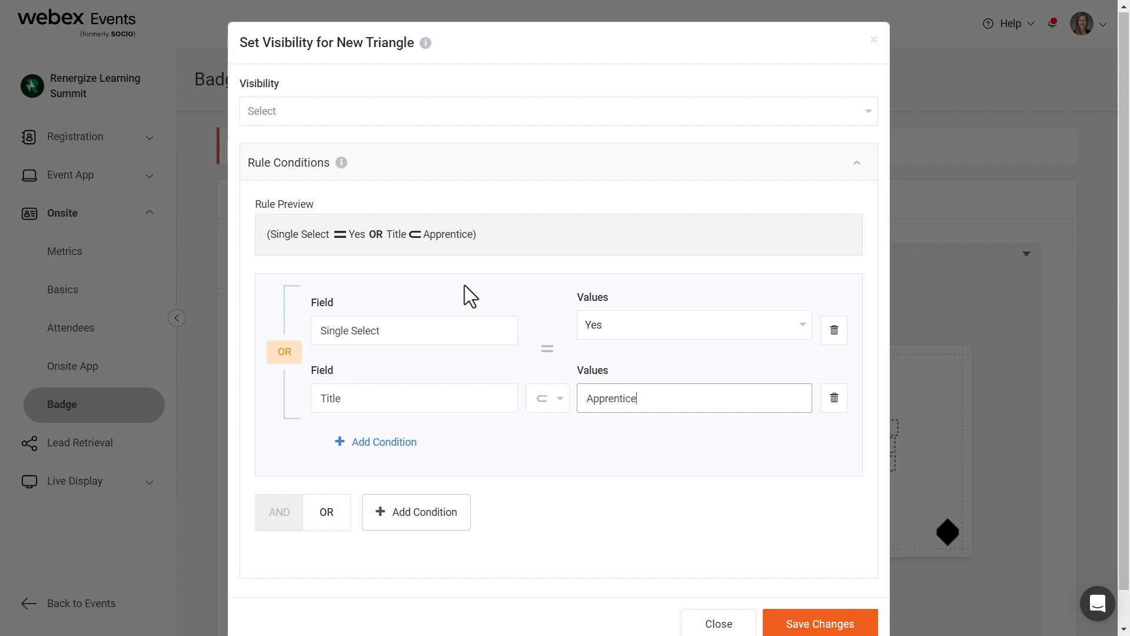
scroll(464, 285, "down", 1)
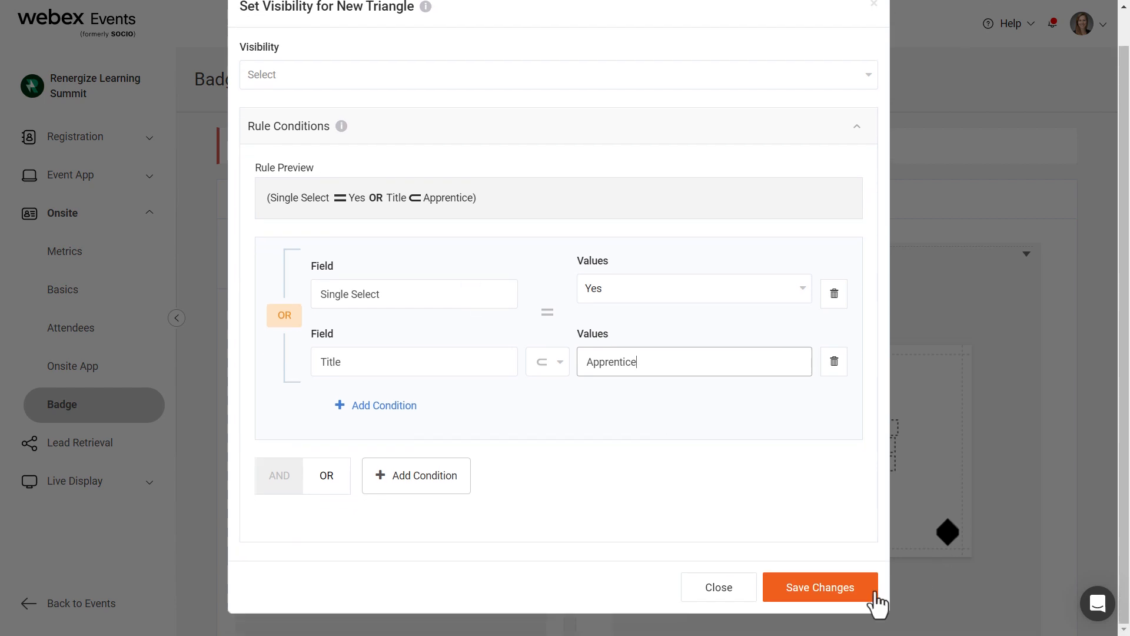
left_click(876, 594)
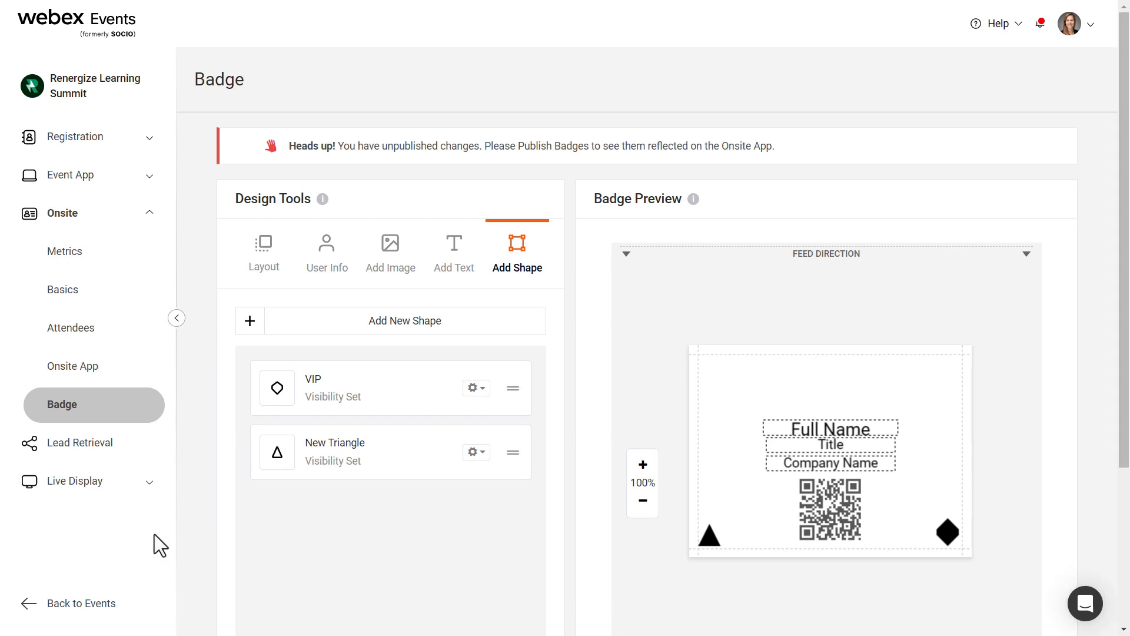
Return to the badge list, publish the badges and dismiss the notice about refreshing check-in devices.
left_click(109, 413)
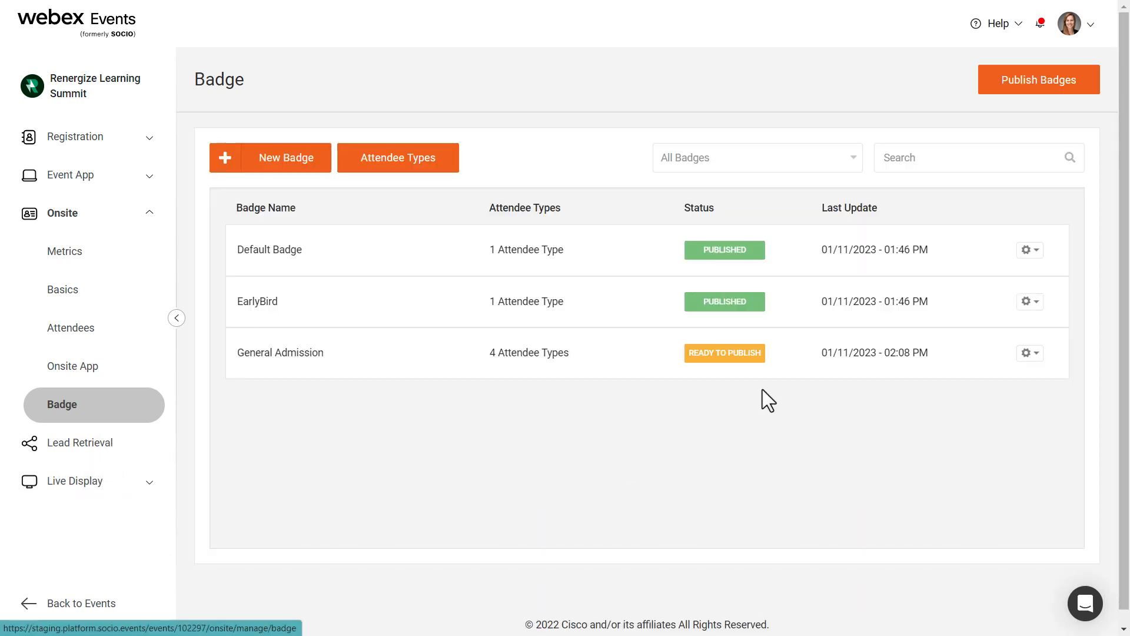
left_click(984, 88)
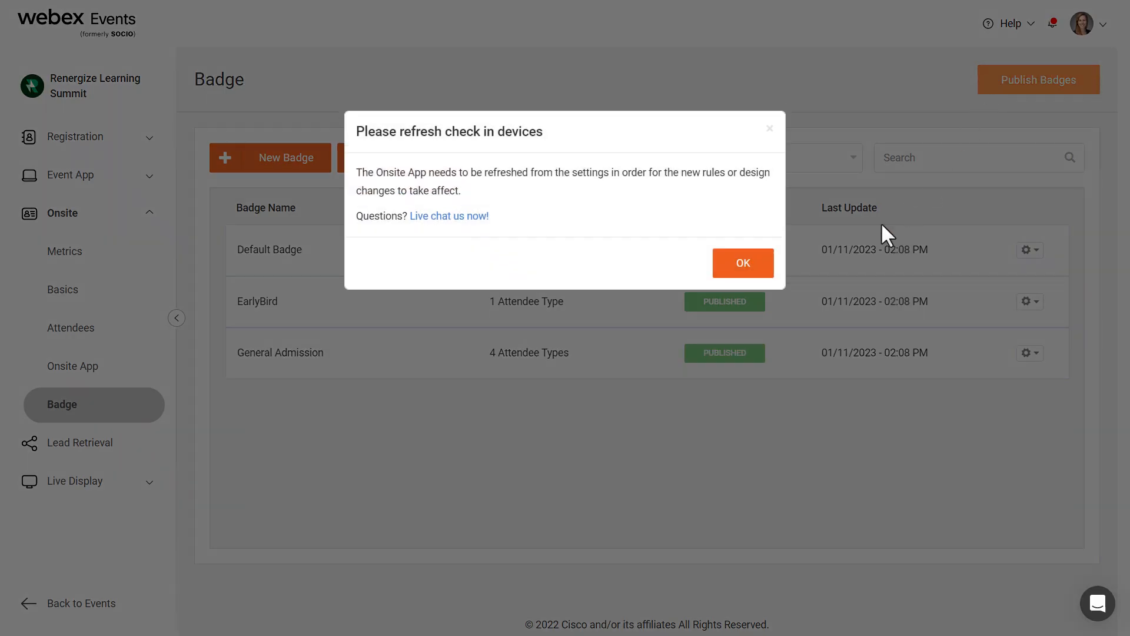
left_click(759, 266)
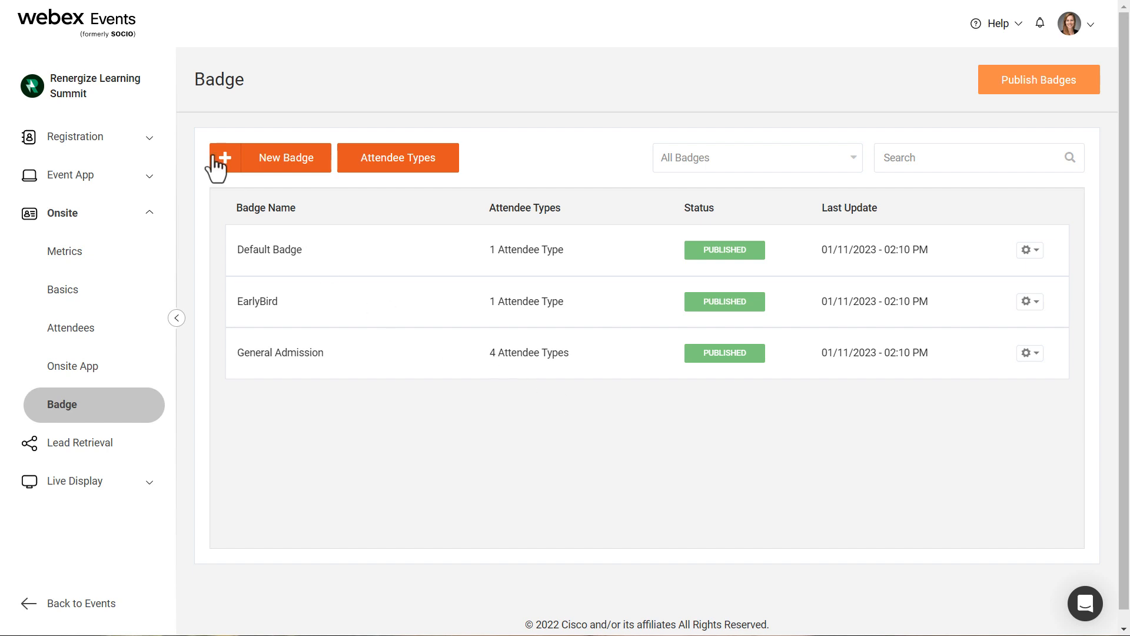
Create a paid registration ticket named Gold Level priced at $1,250, with fees absorbed from the ticket price.
left_click(150, 138)
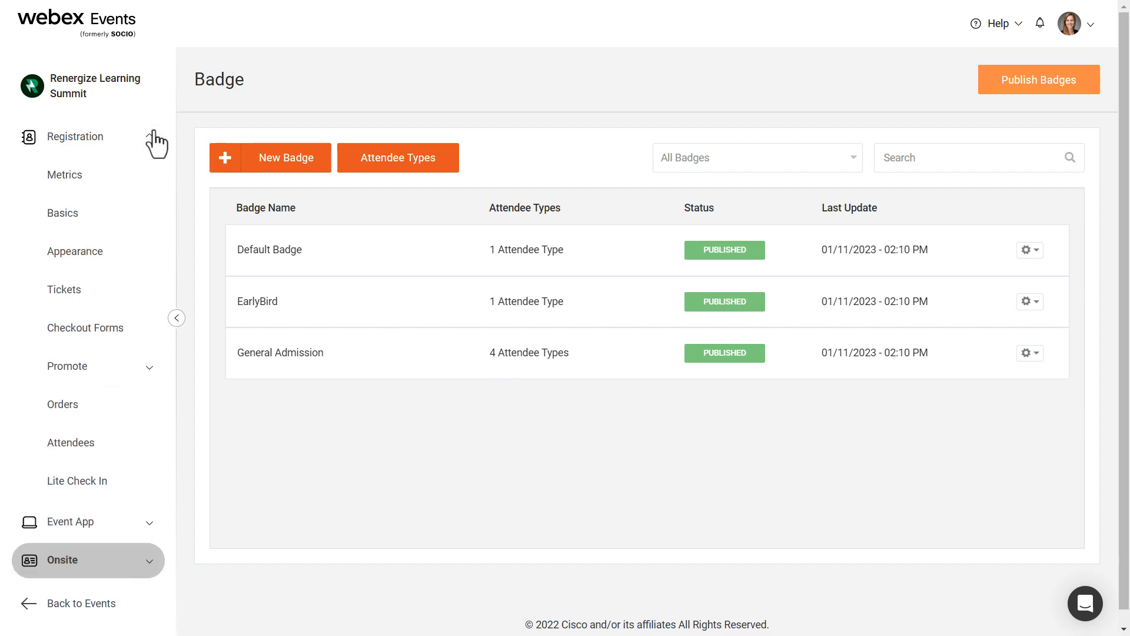
left_click(121, 295)
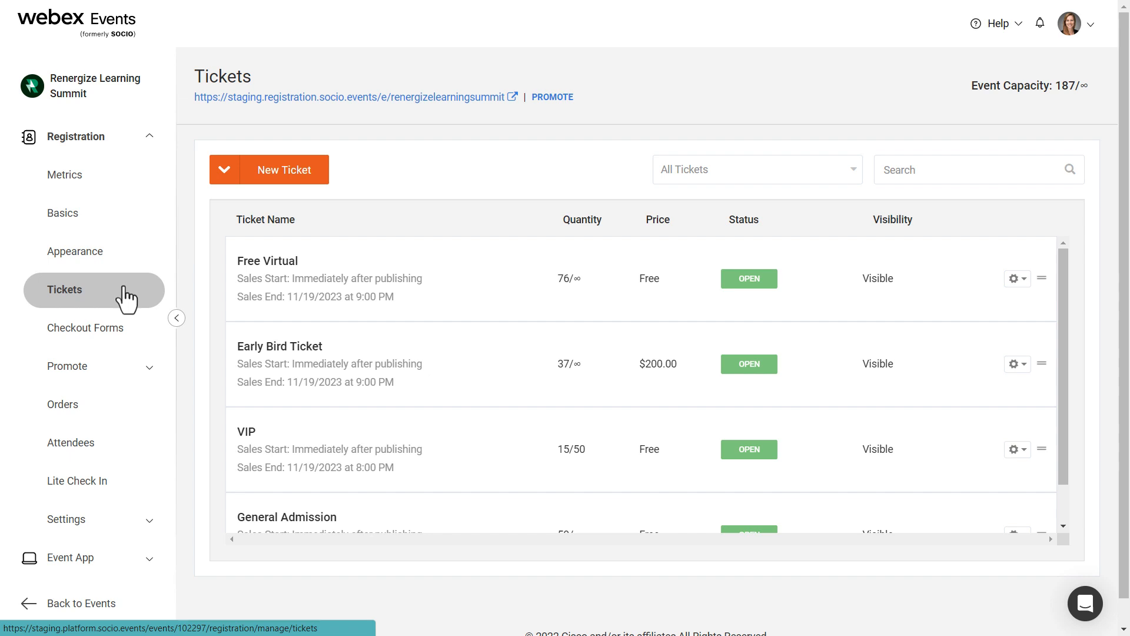
left_click(280, 172)
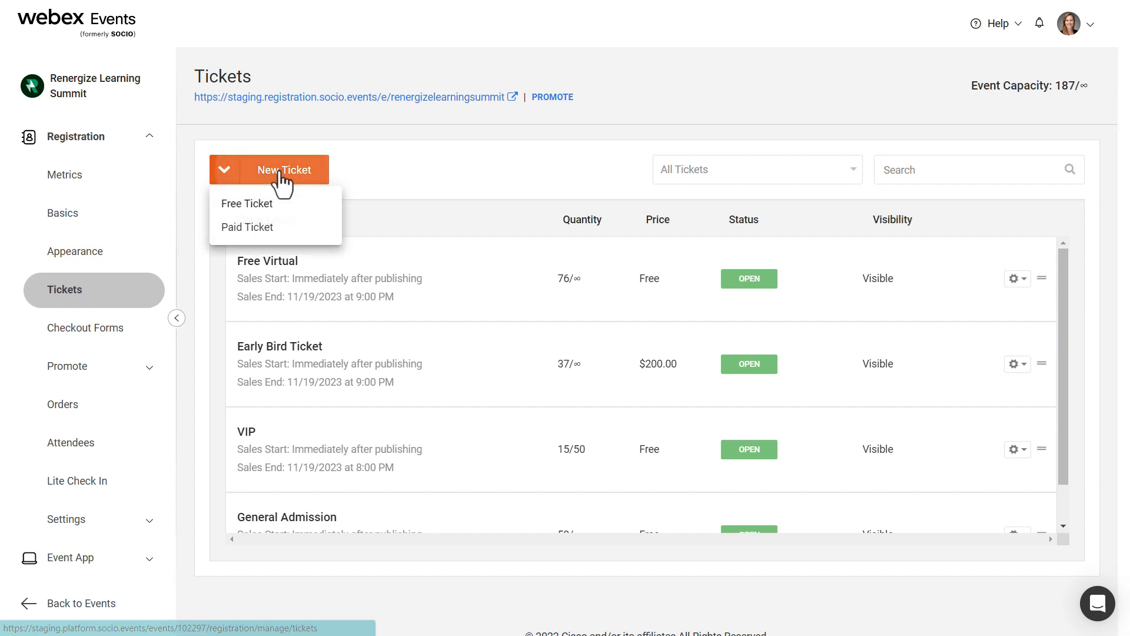
left_click(281, 229)
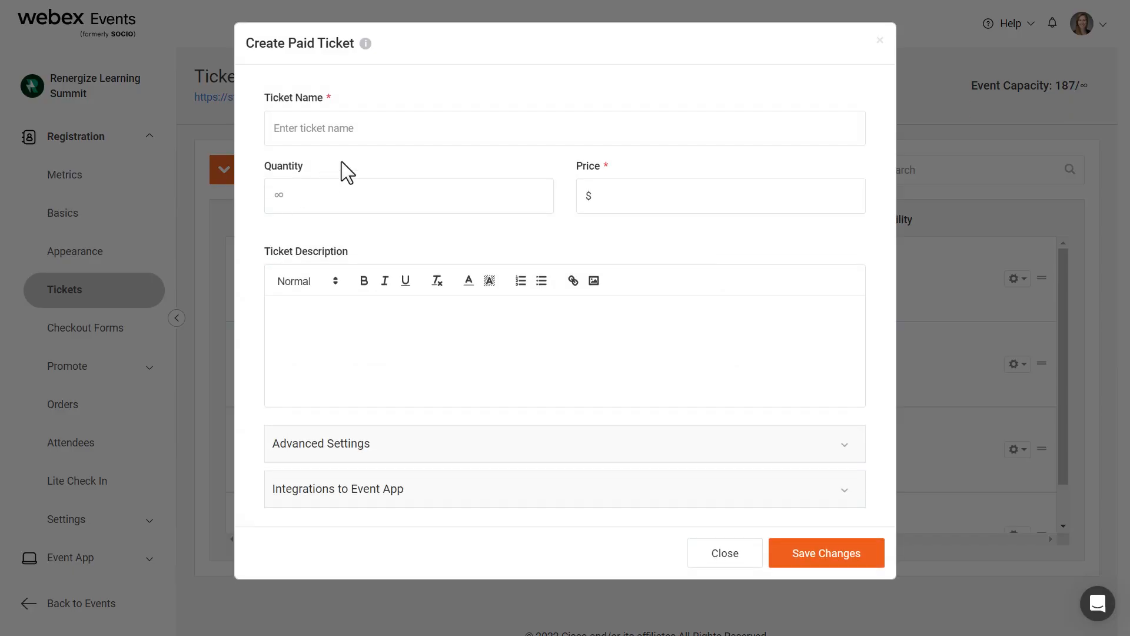
left_click(358, 133)
type("Gold Level")
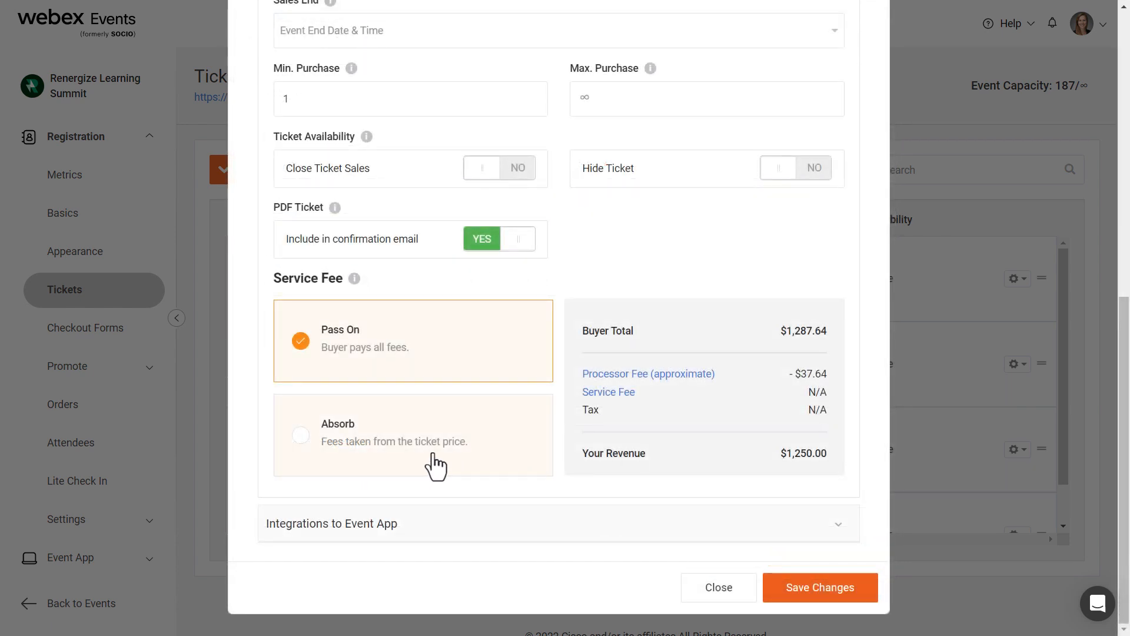
left_click(431, 458)
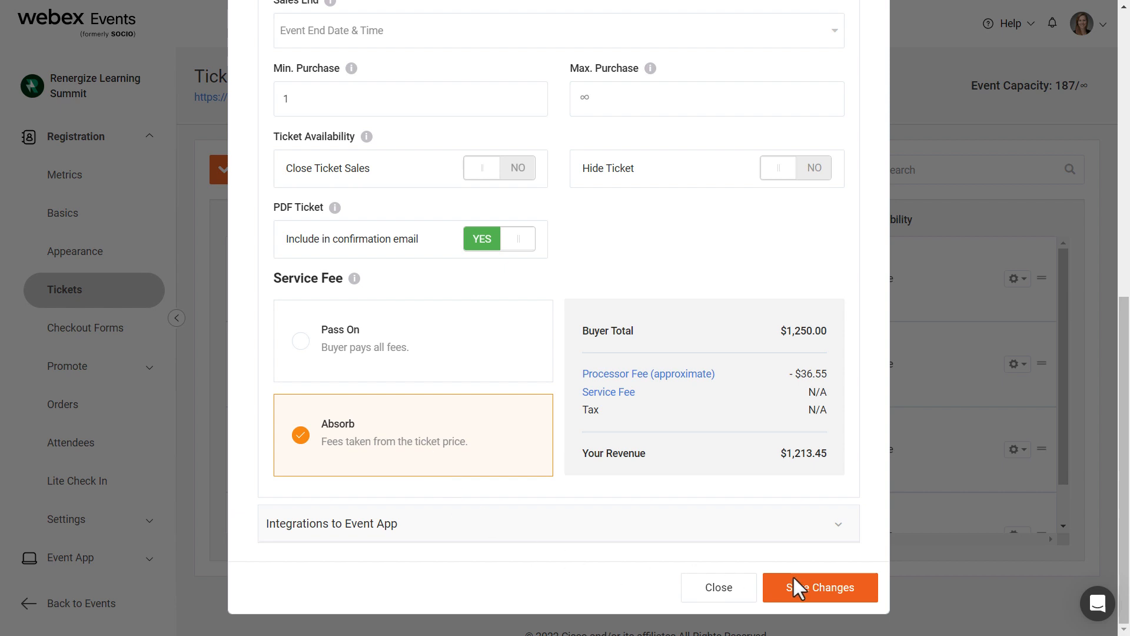
left_click(853, 601)
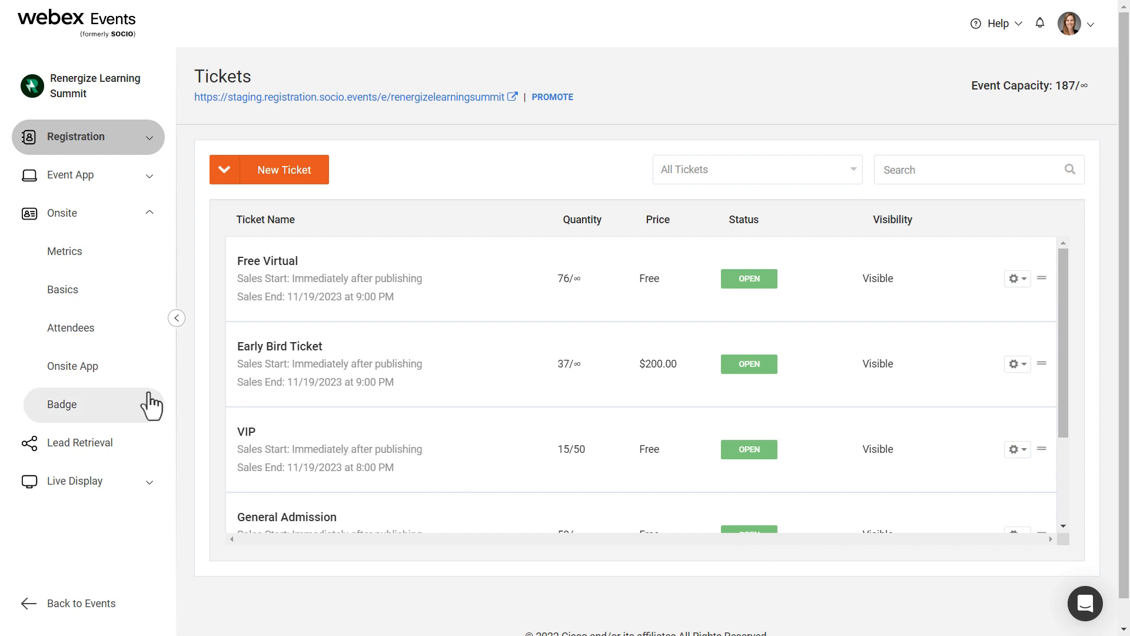
Create a new onsite badge named Gold Level Badge for the Gold Level attendee type.
left_click(117, 413)
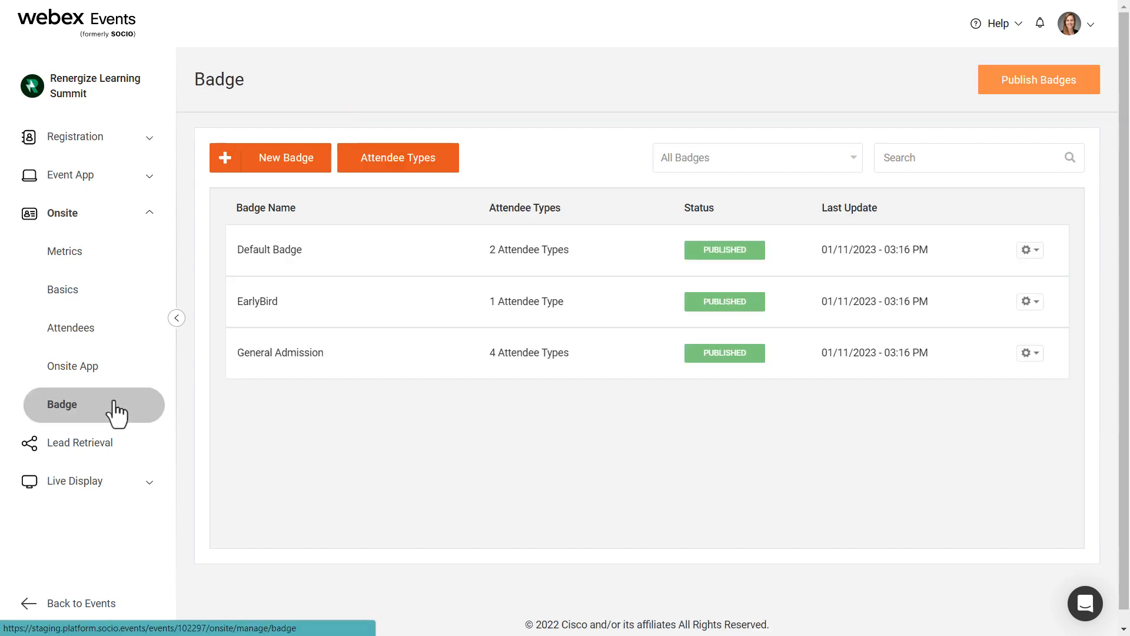
left_click(319, 170)
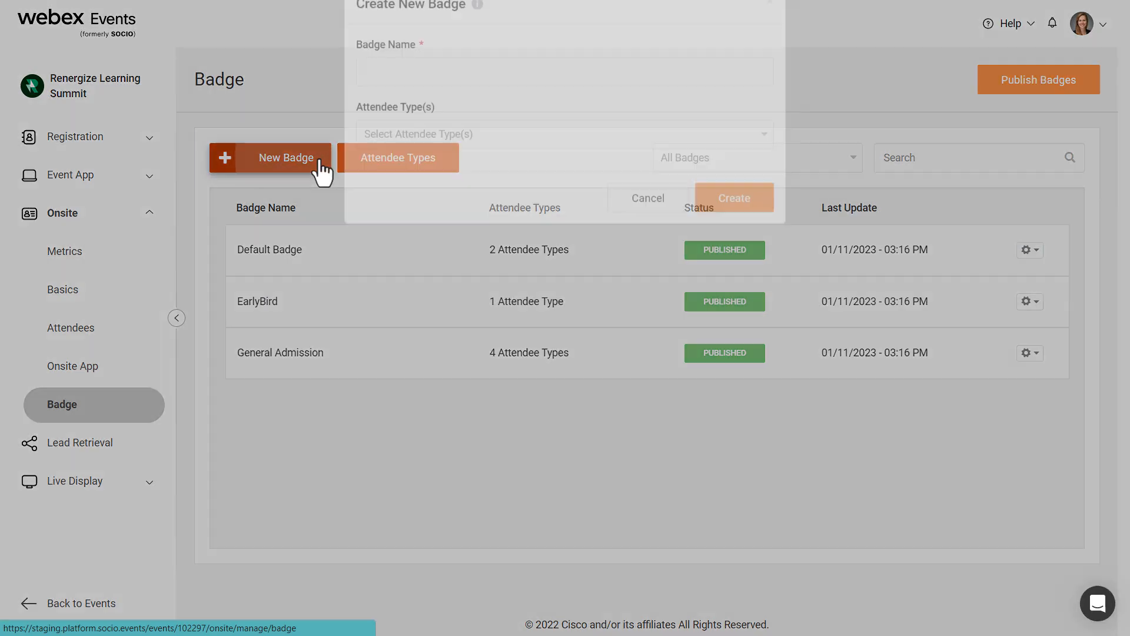
left_click(427, 115)
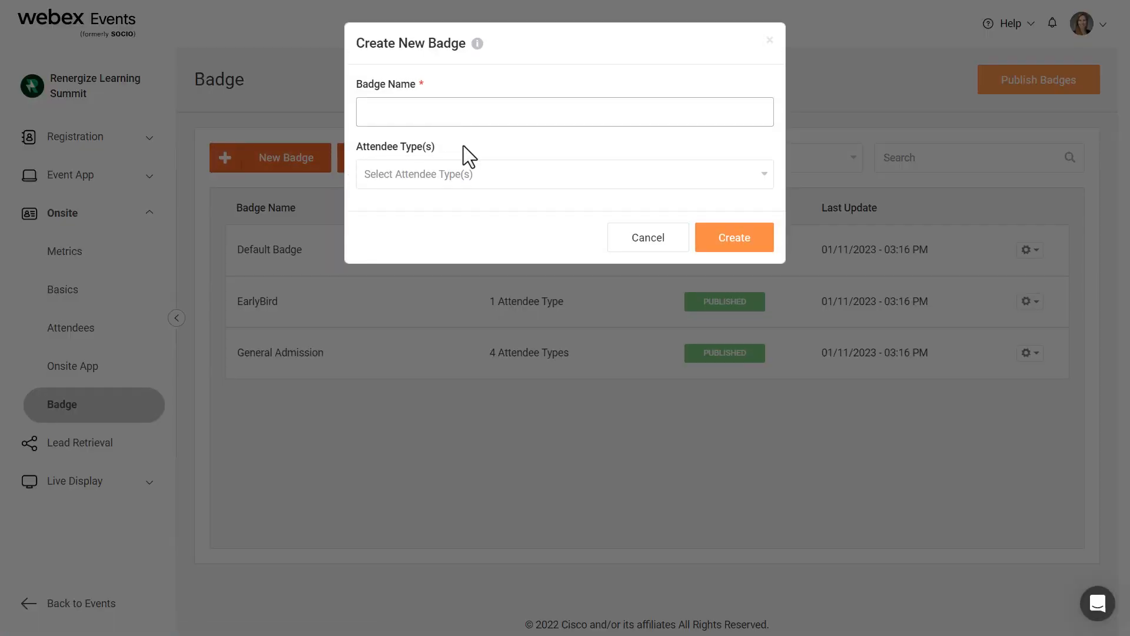
type("Gold Level Badge")
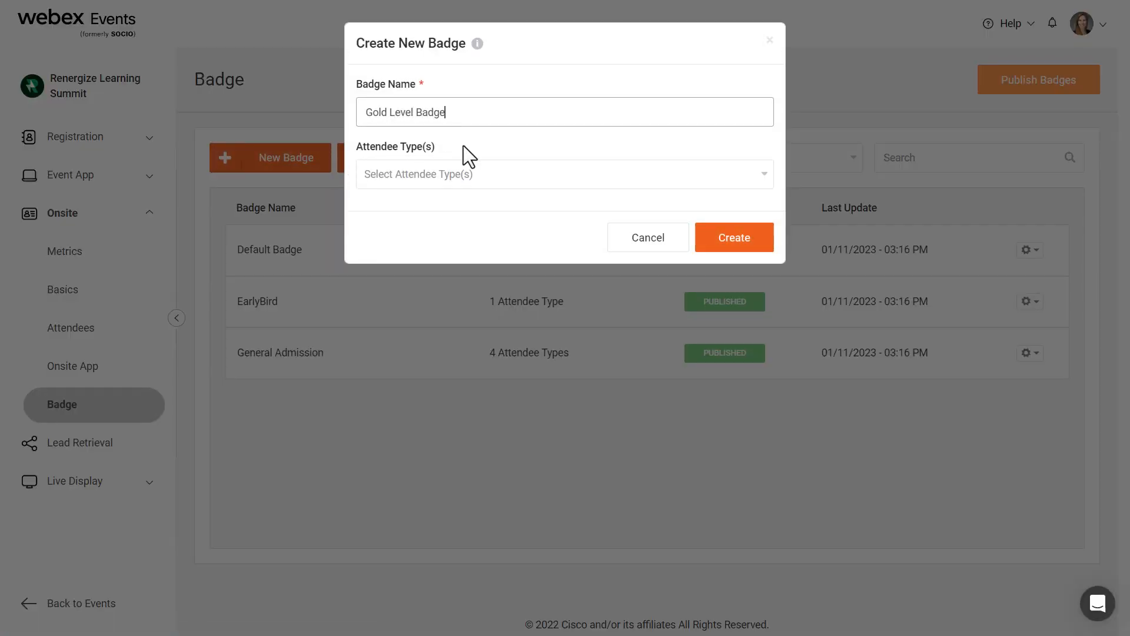
left_click(492, 175)
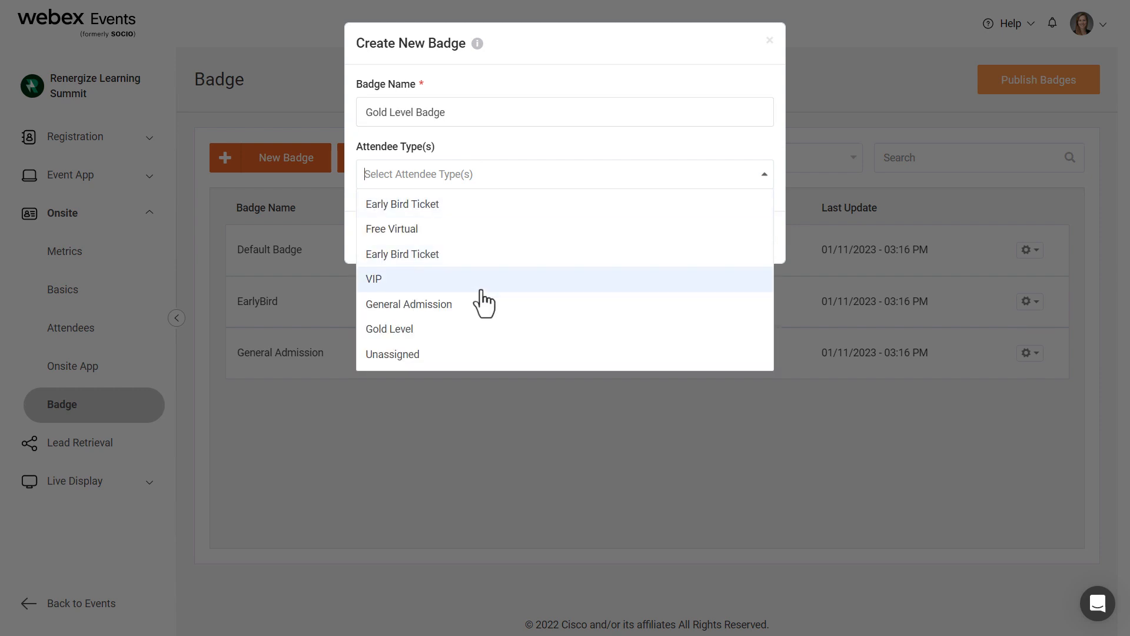
left_click(475, 331)
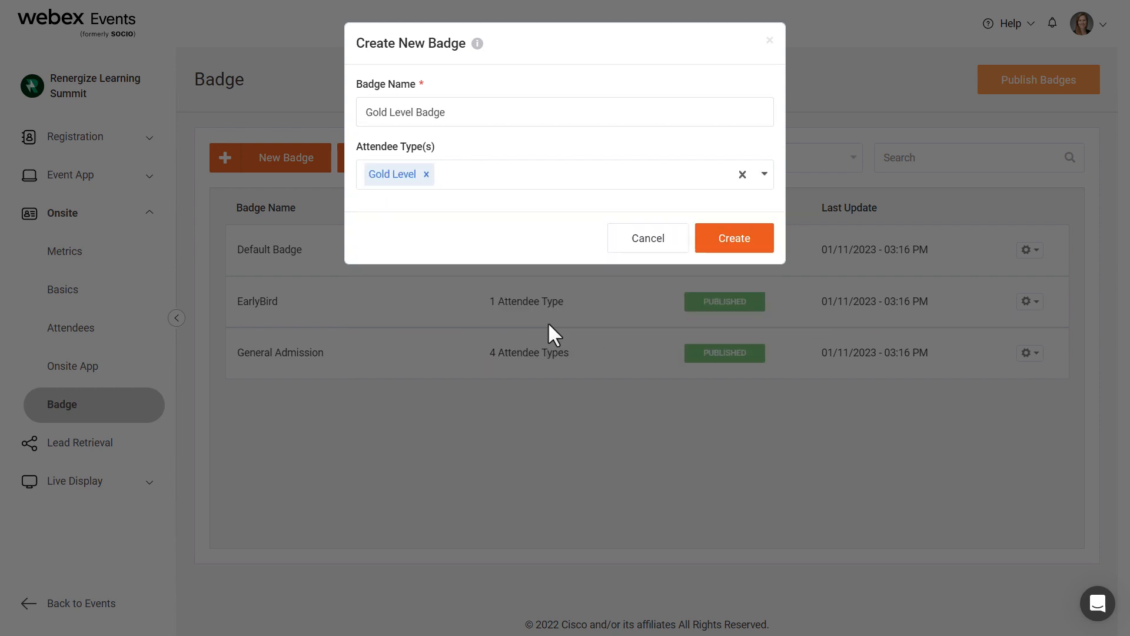
left_click(763, 248)
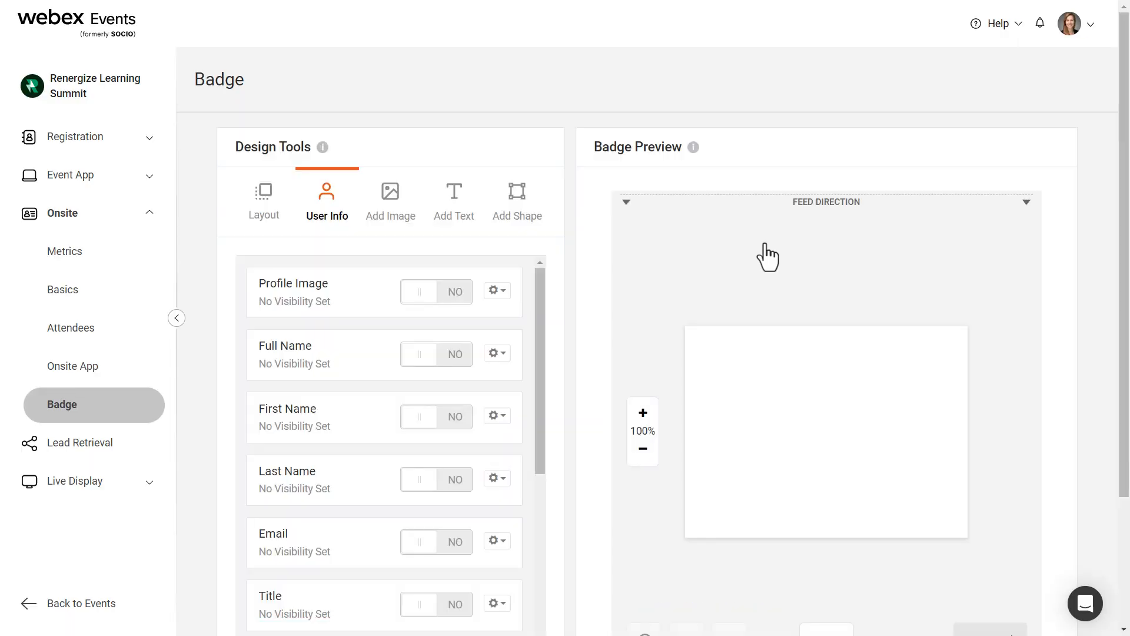
Turn on the Full Name, Company Name and QR Code fields for the Gold Level badge.
left_click(420, 357)
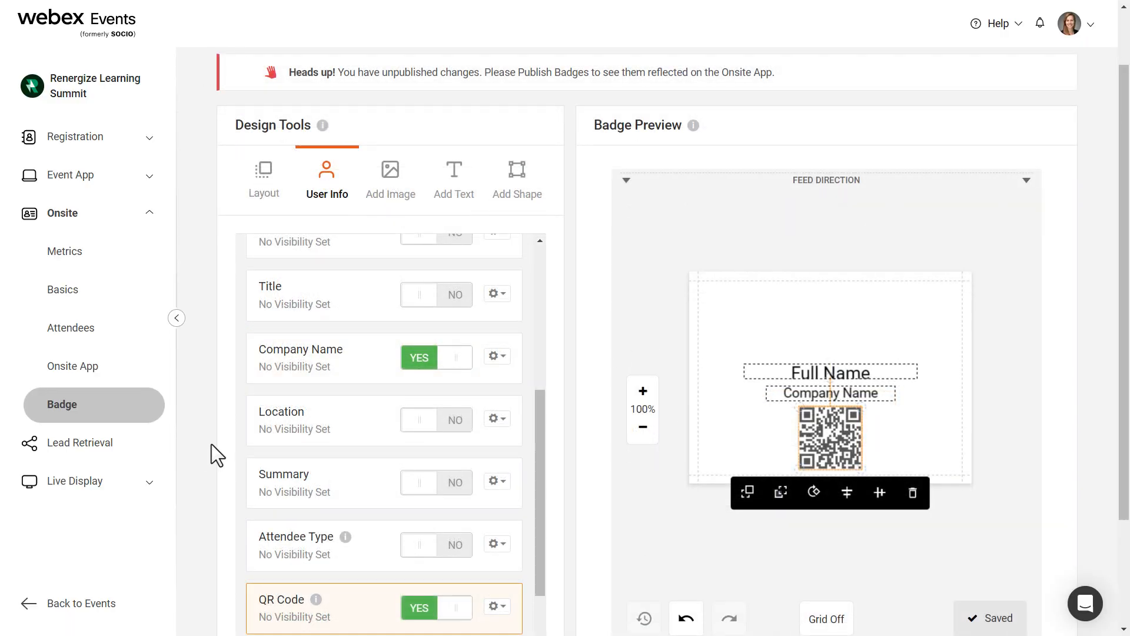
left_click(211, 444)
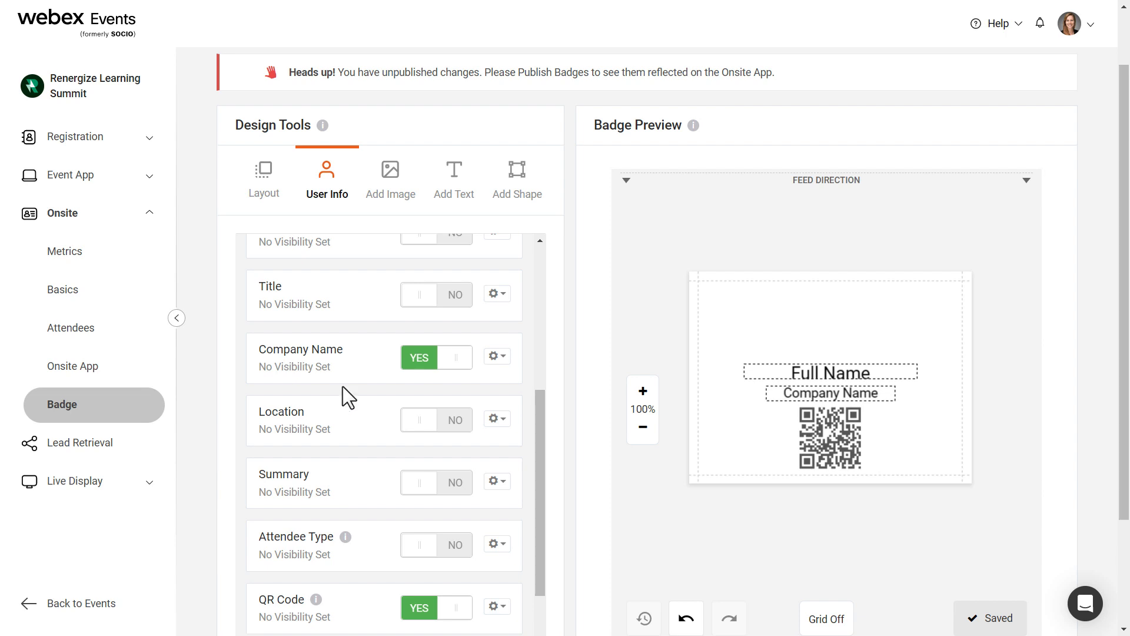
Upload the Midas, Golden Globe, Goldbelly, Gold Medal Flour and Gold Council images and stack them, scaled to fit, above the full name.
left_click(403, 190)
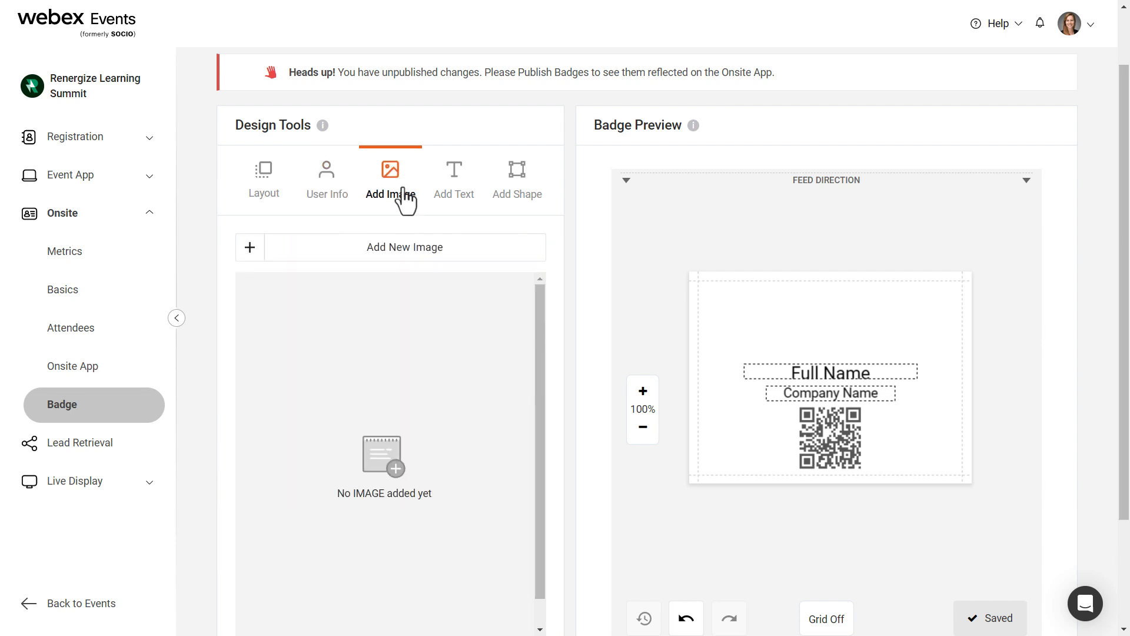
left_click(469, 255)
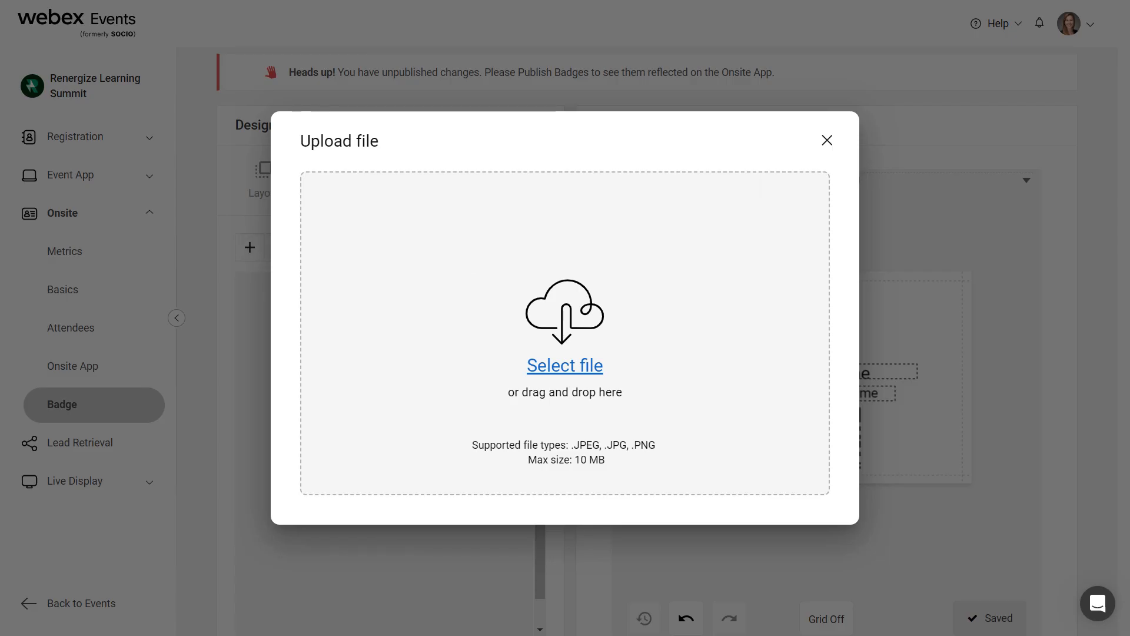
left_click_drag(1127, 447, 606, 439)
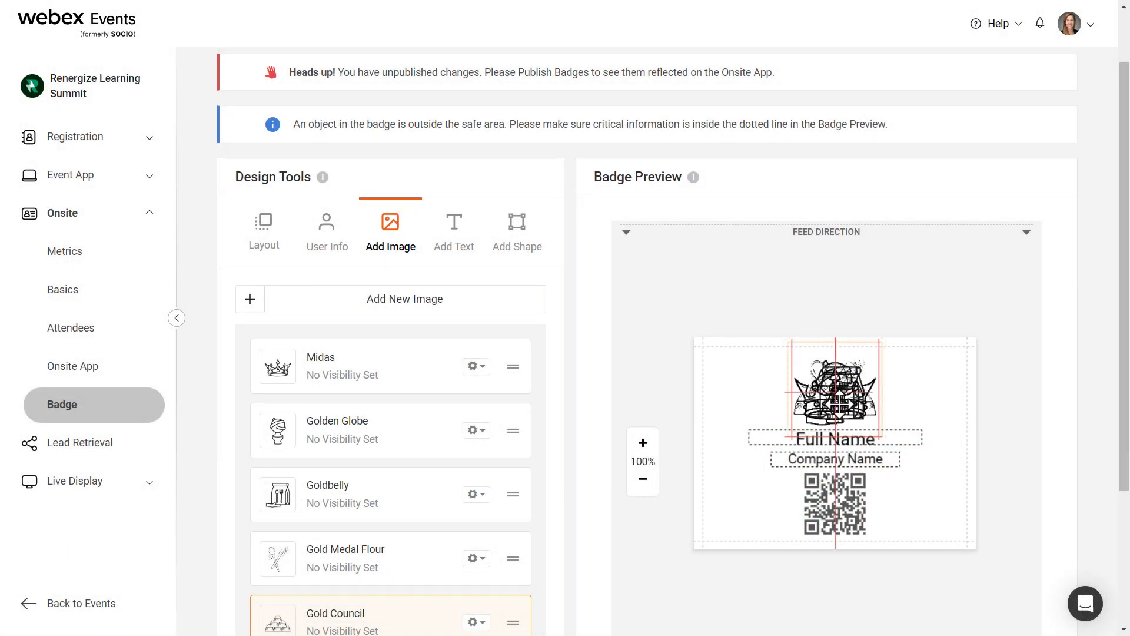
left_click(839, 403)
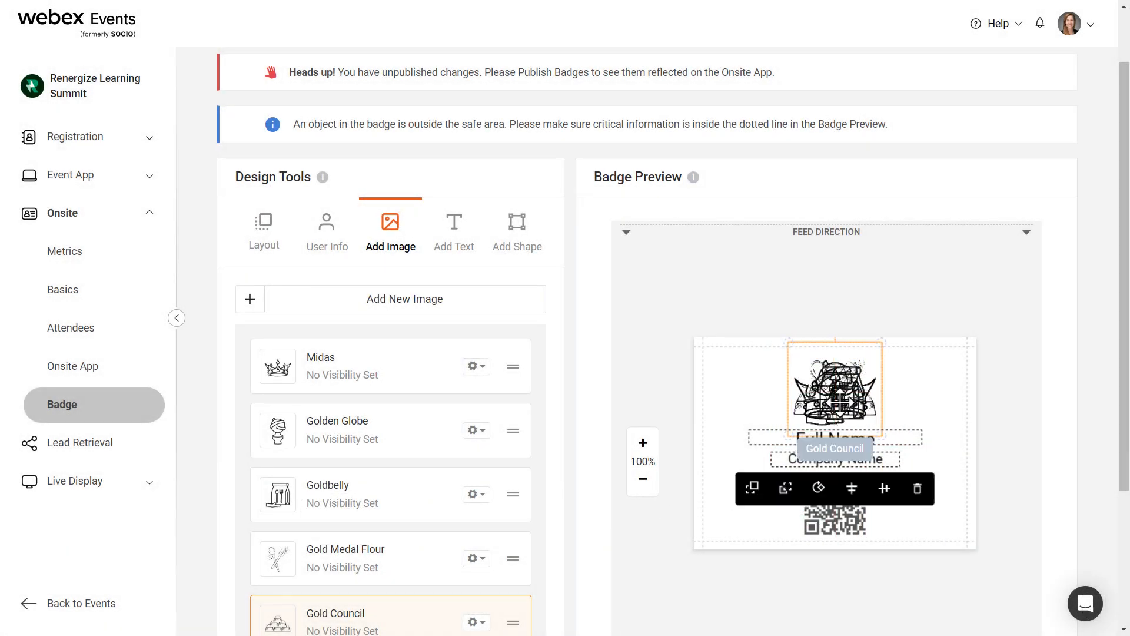
left_click_drag(787, 341, 827, 341)
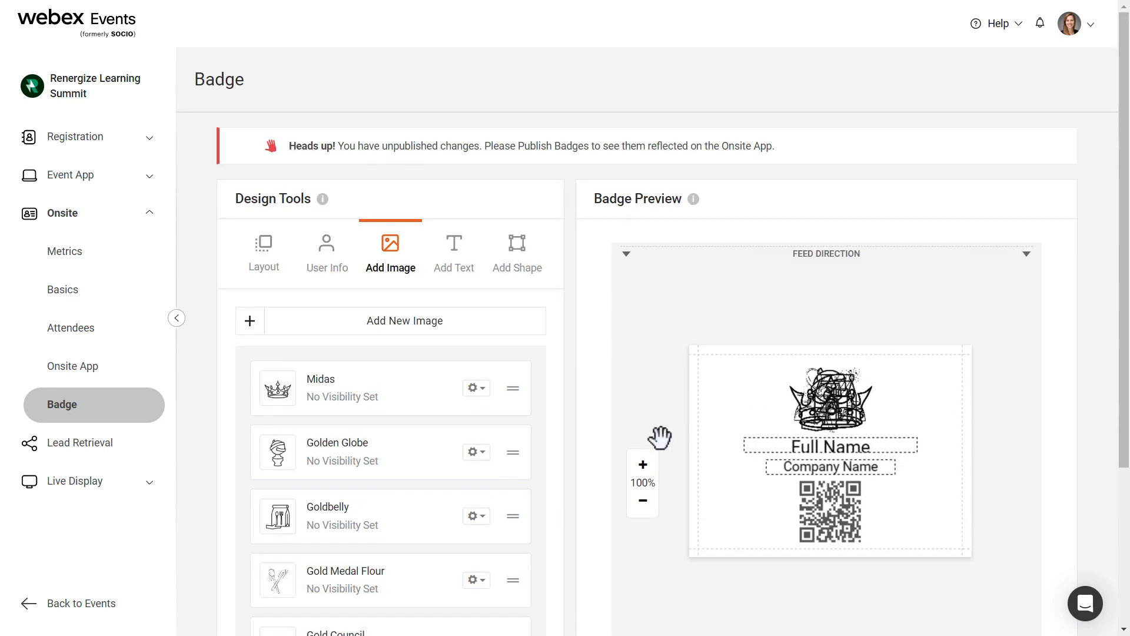
Add and save a visibility rule for the Midas image with the condition that Company equals King Co.
left_click(472, 390)
left_click(459, 436)
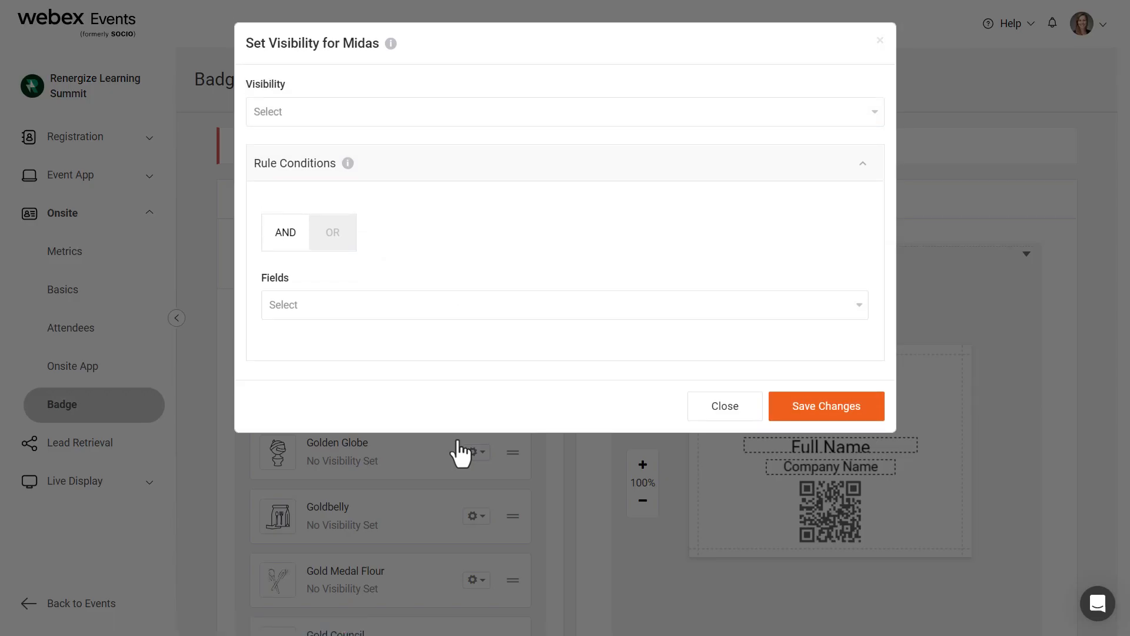
left_click(650, 314)
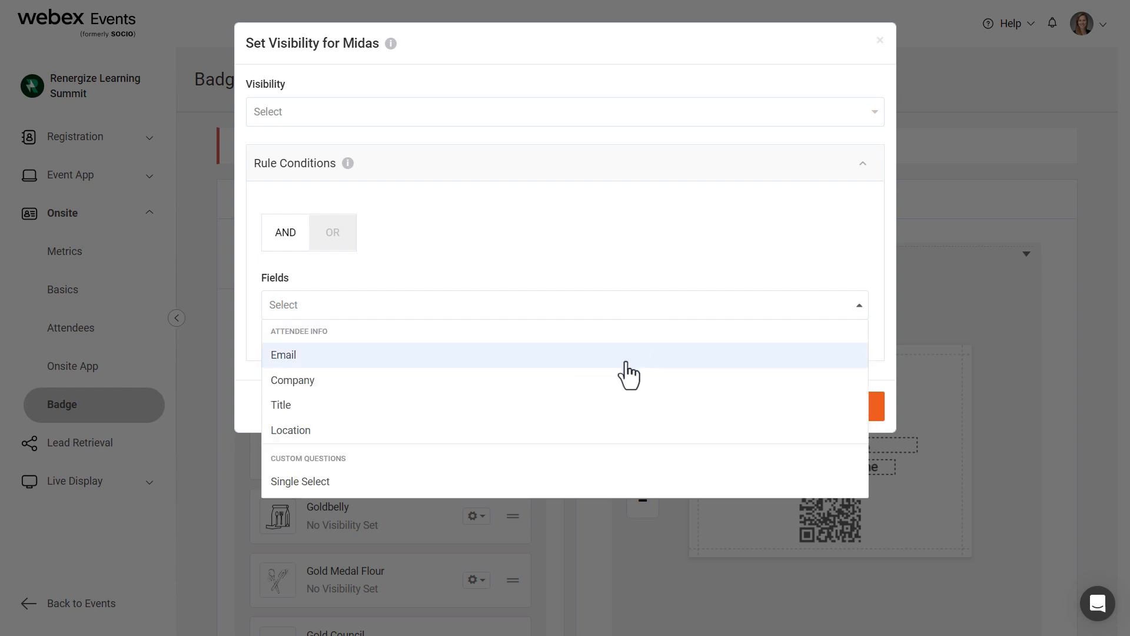
left_click(619, 381)
left_click(647, 266)
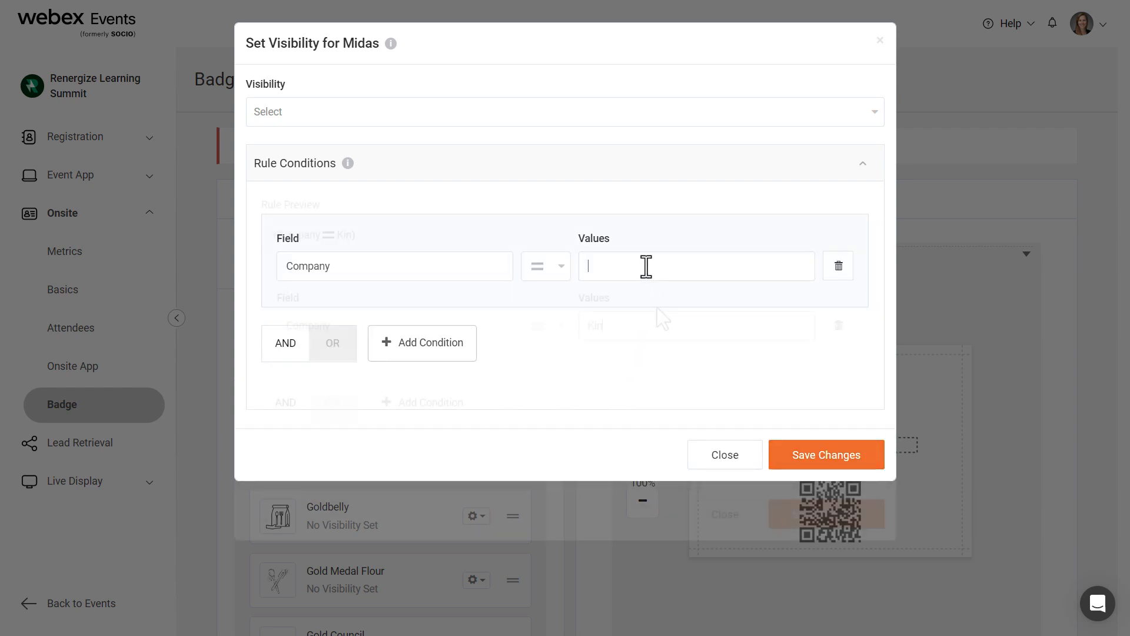
type("King Co")
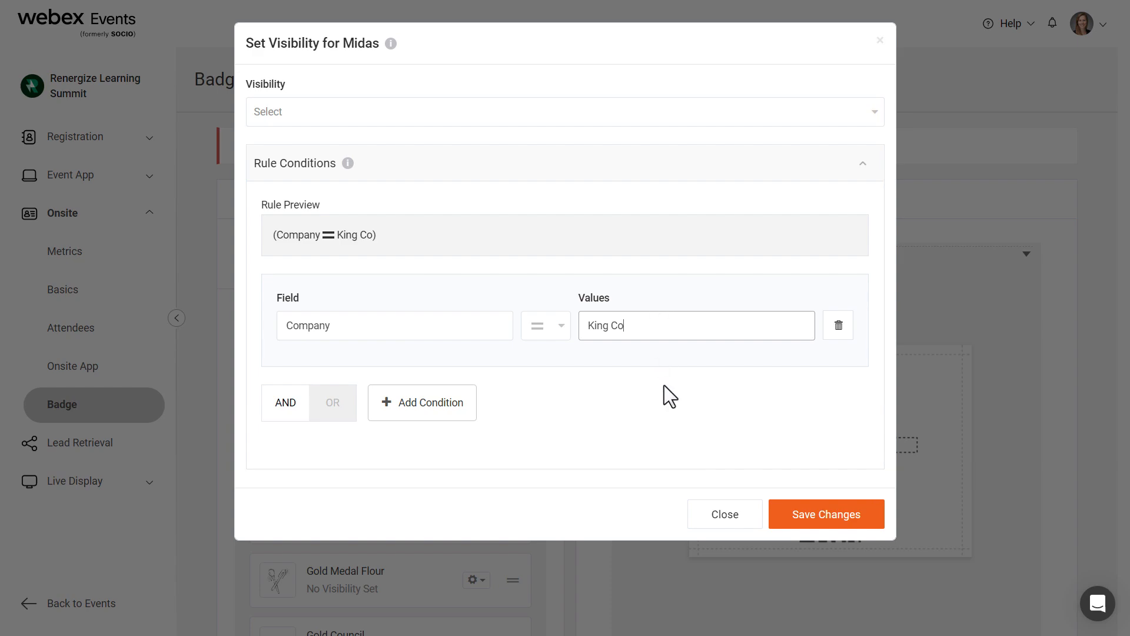
left_click(815, 516)
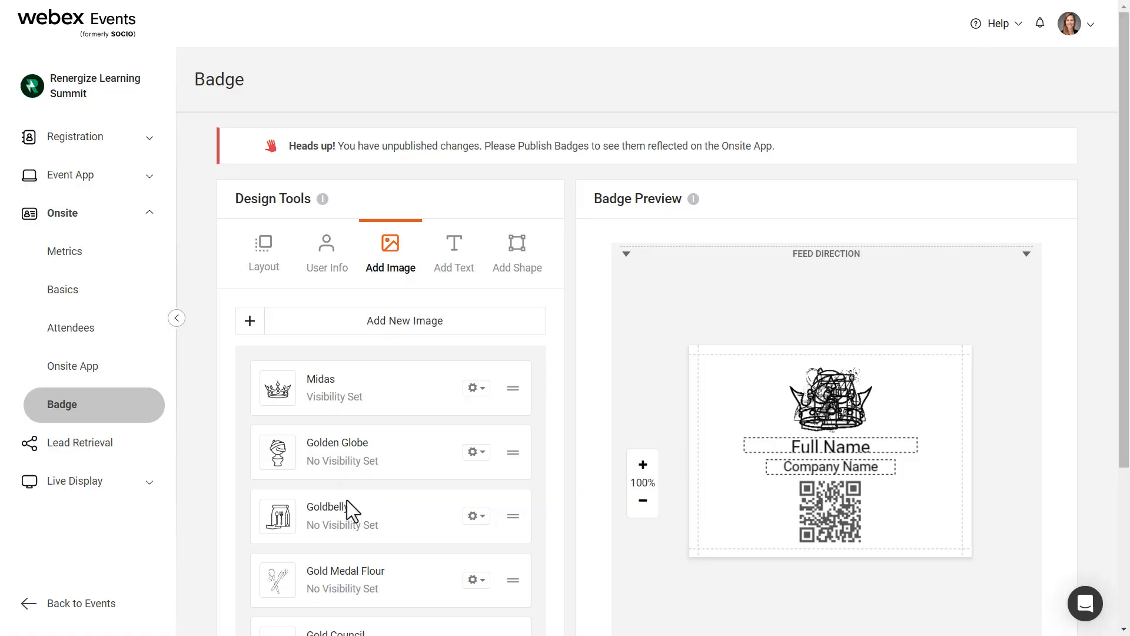
Add and save a visibility rule for the Gold Council image with the condition that Company equals Gold Council.
left_click(476, 452)
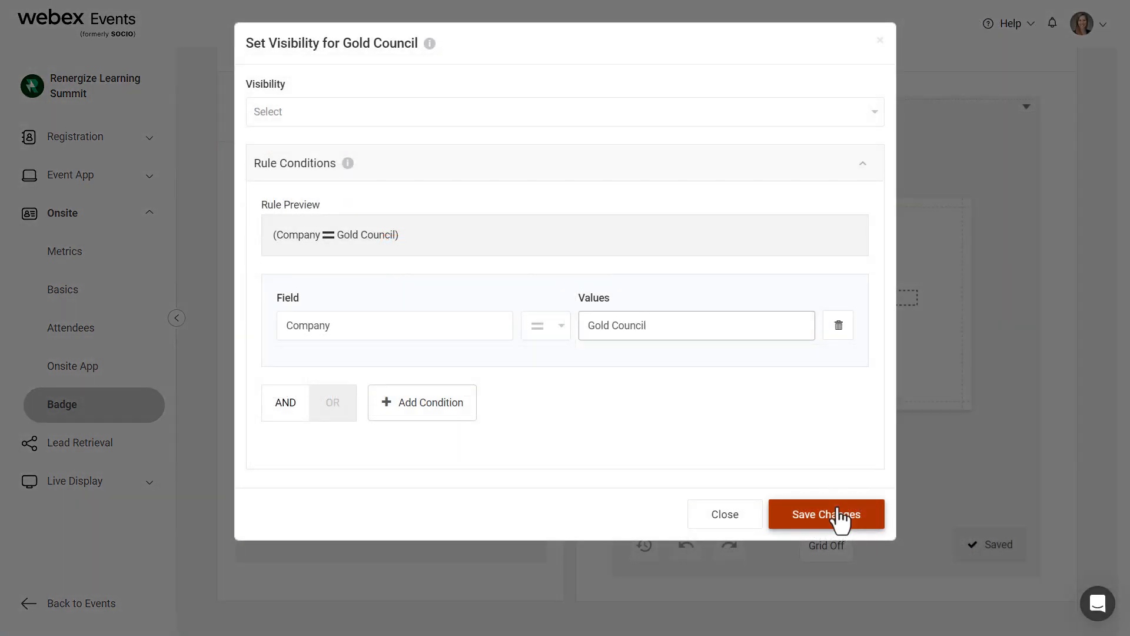
left_click(839, 517)
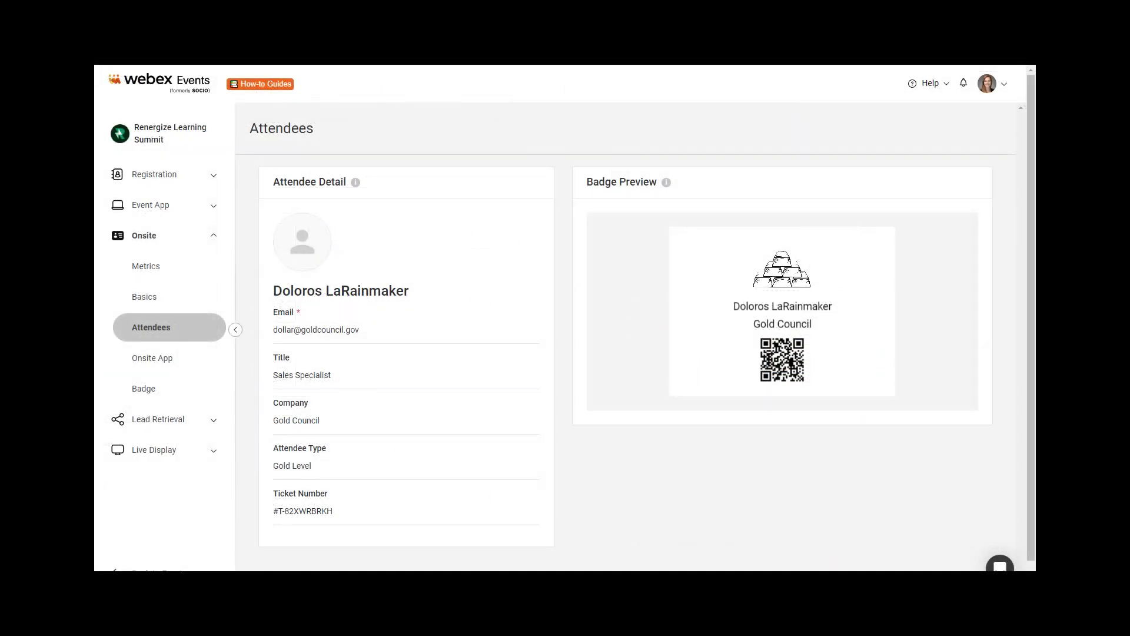